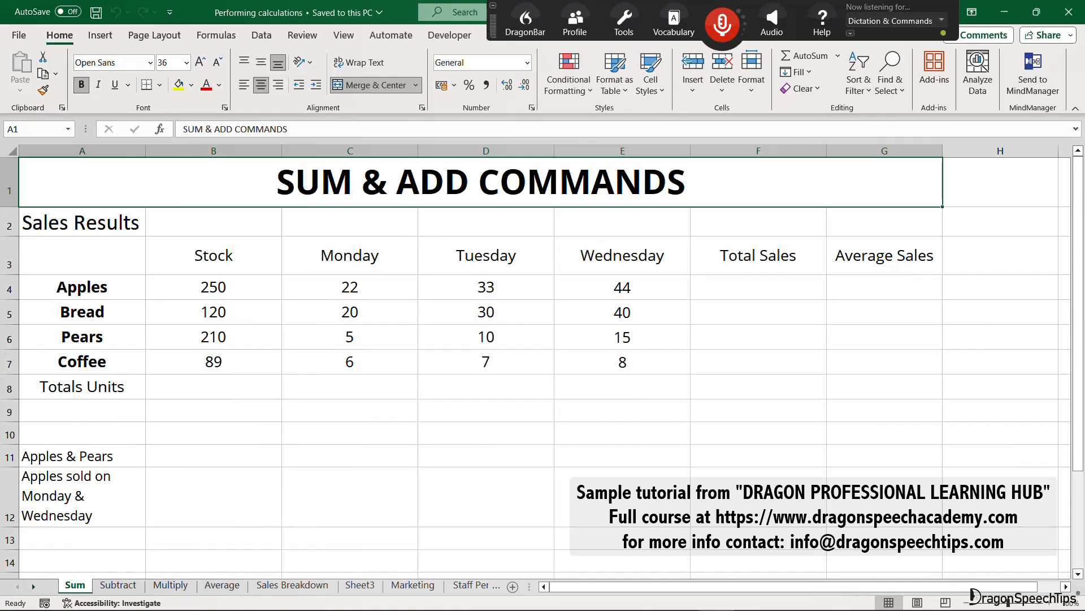
Total the Apples sales for Monday to Wednesday in F4 with =SUM(C4:E4).
key("KP_Add")
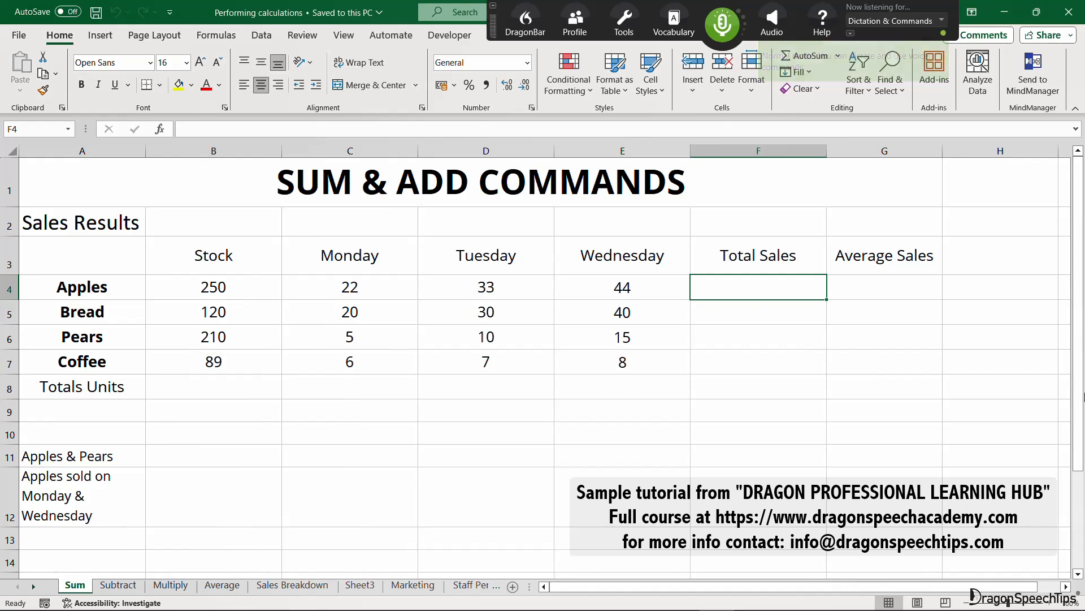
key("KP_Add")
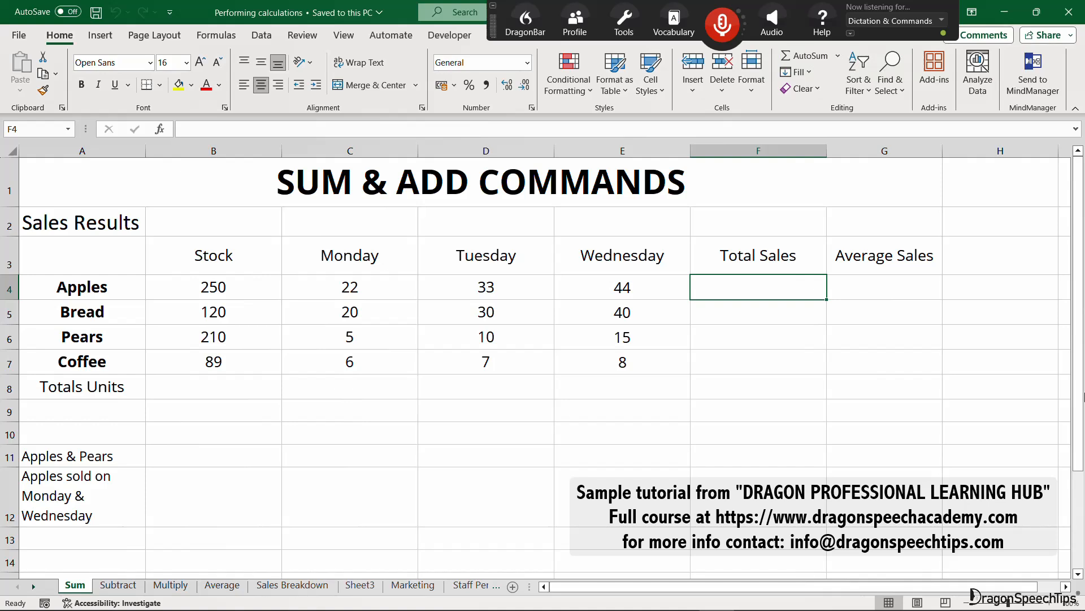
key("KP_Add")
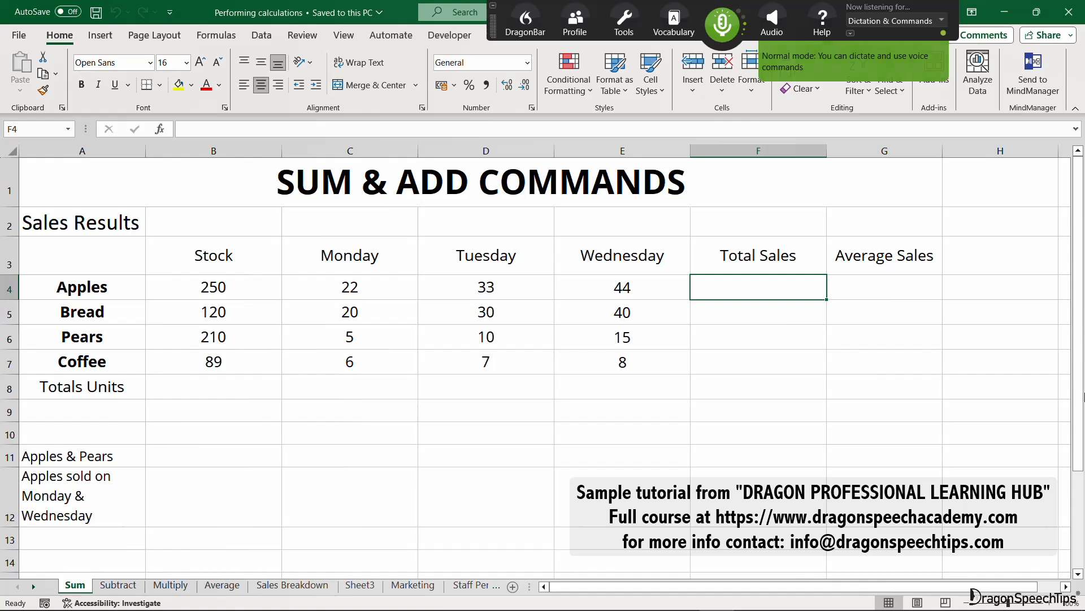
type("=SUM(C4:E4)")
key("Return")
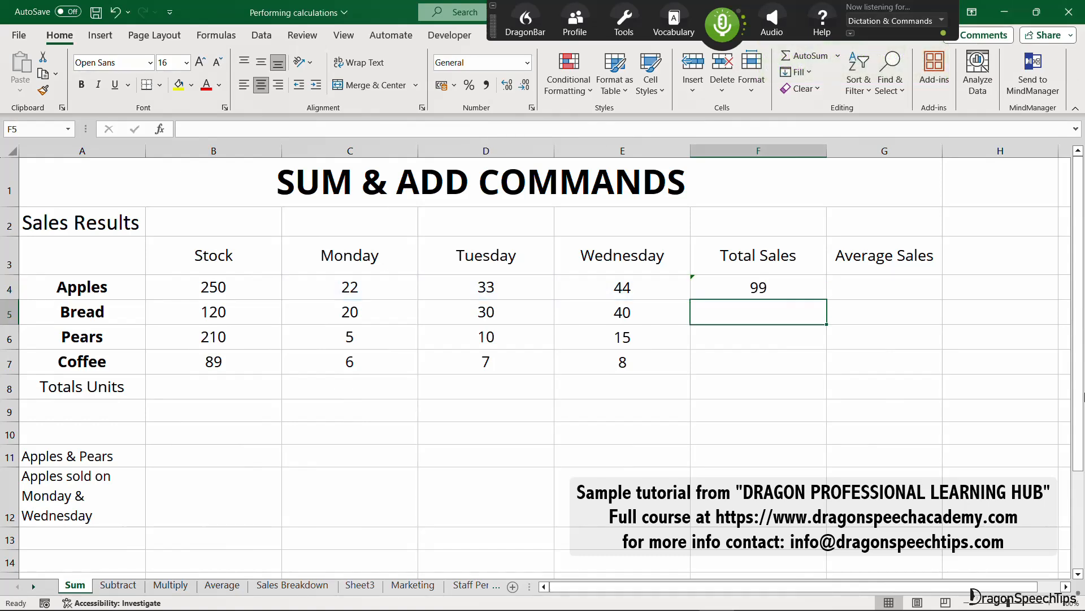
Try totalling the Bread sales in F5 with =SUM(C5:E5) and undo the entry.
type("=SUM(C5:E5)")
key("Return")
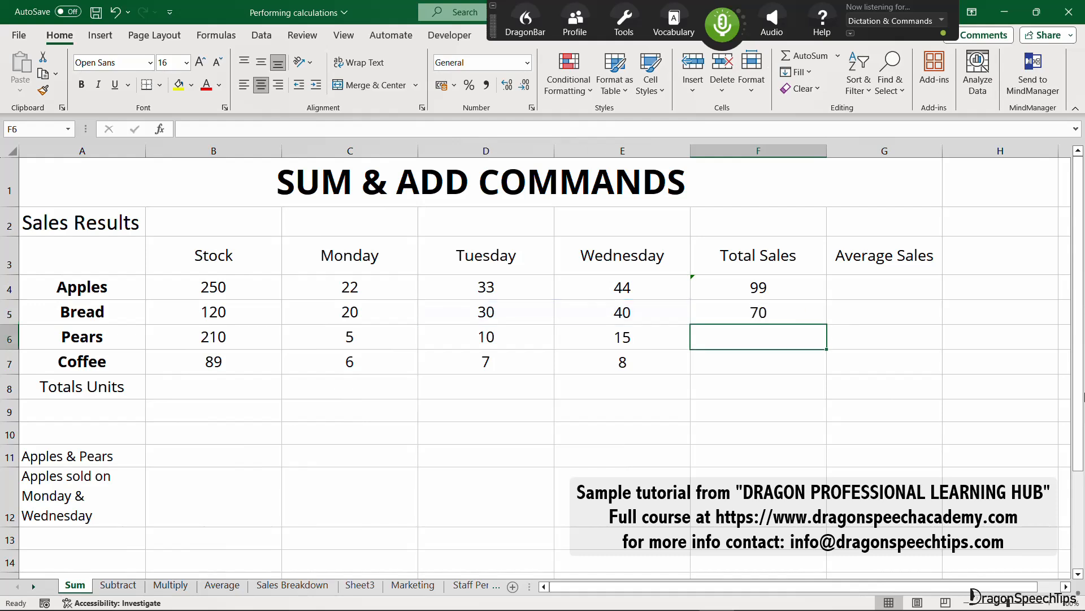
key("ctrl+z")
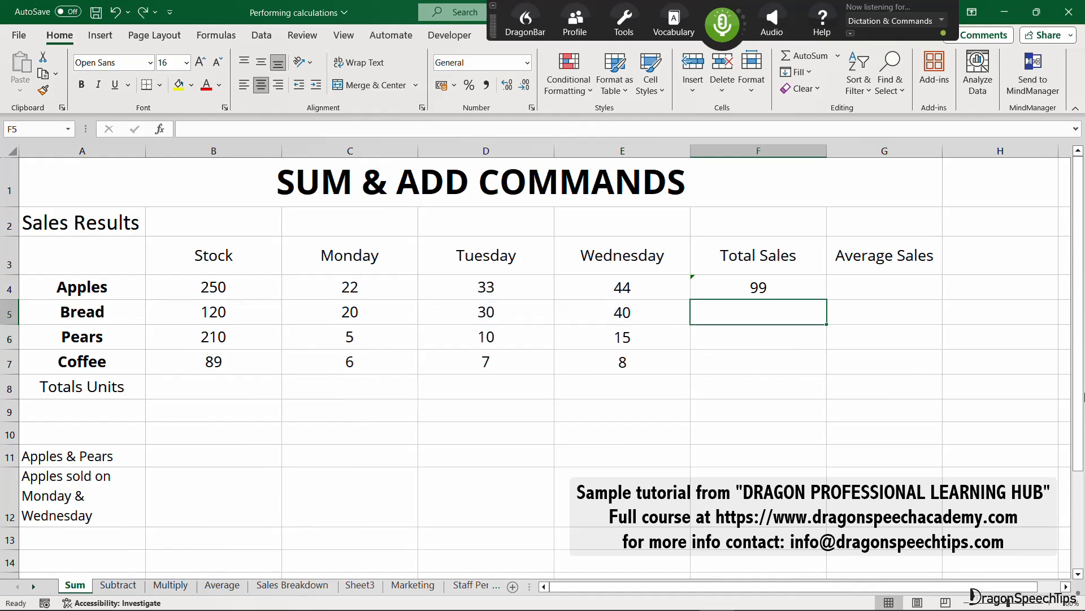
Calculate the overall units sold across all products and days in F8 with =SUM(C4:E7).
key("KP_Add")
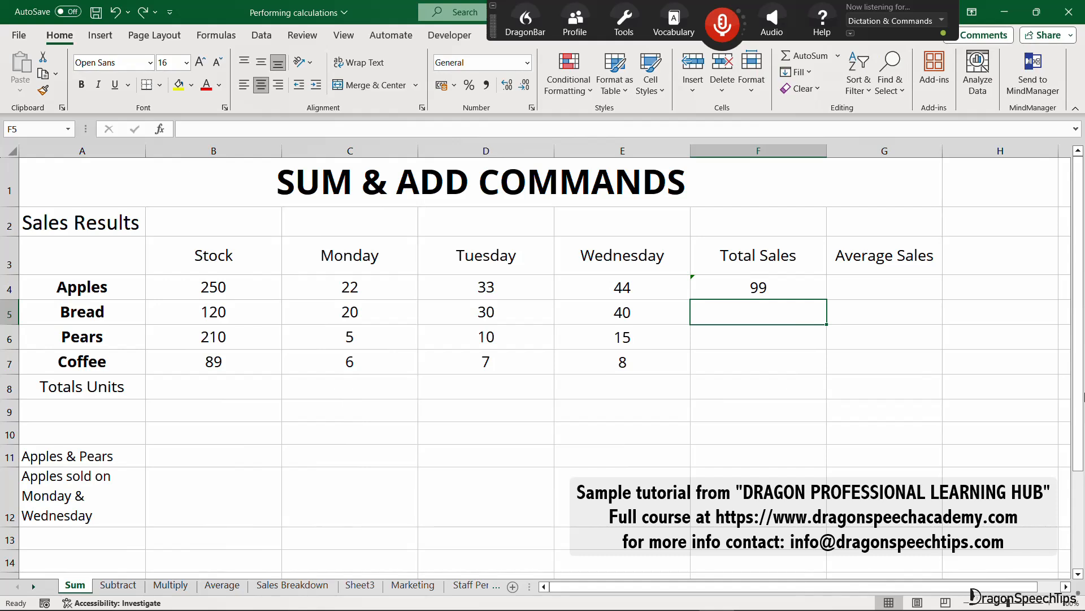
key("KP_Add")
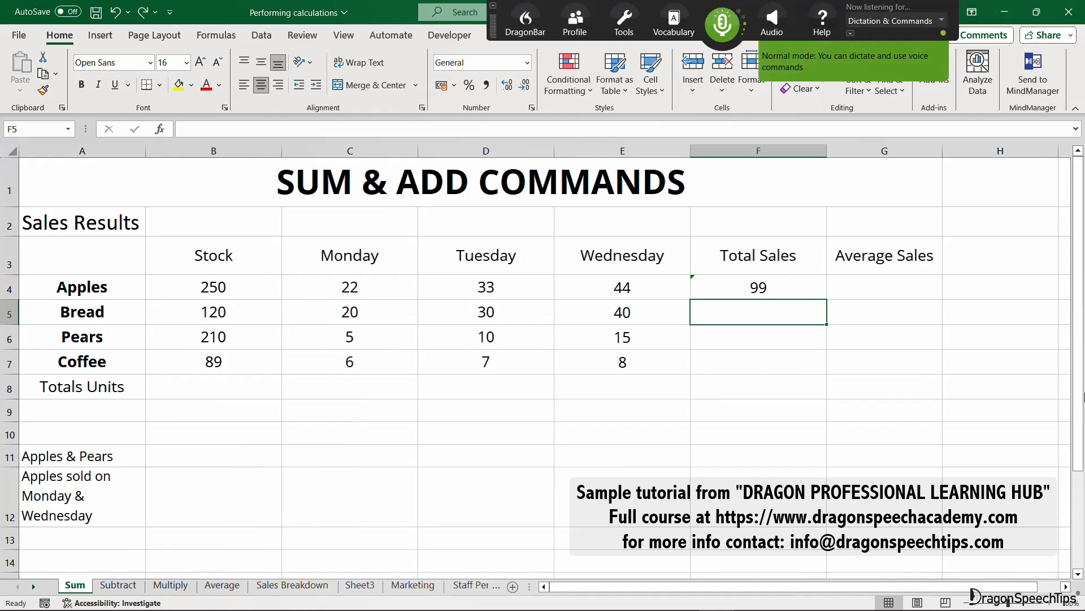
key("Down")
key("Down")
key("Down")
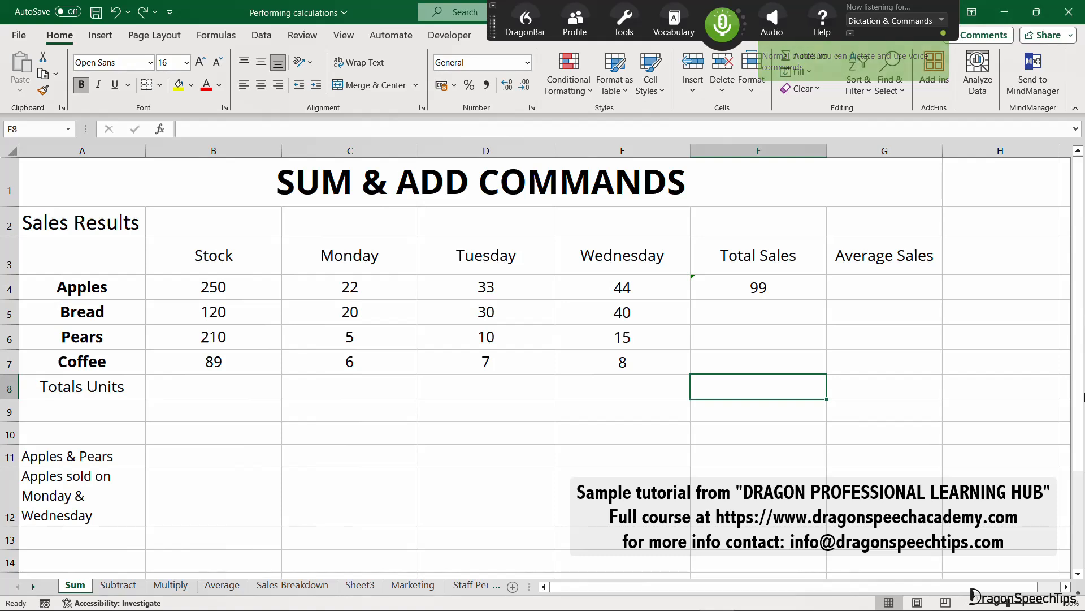
key("KP_Add")
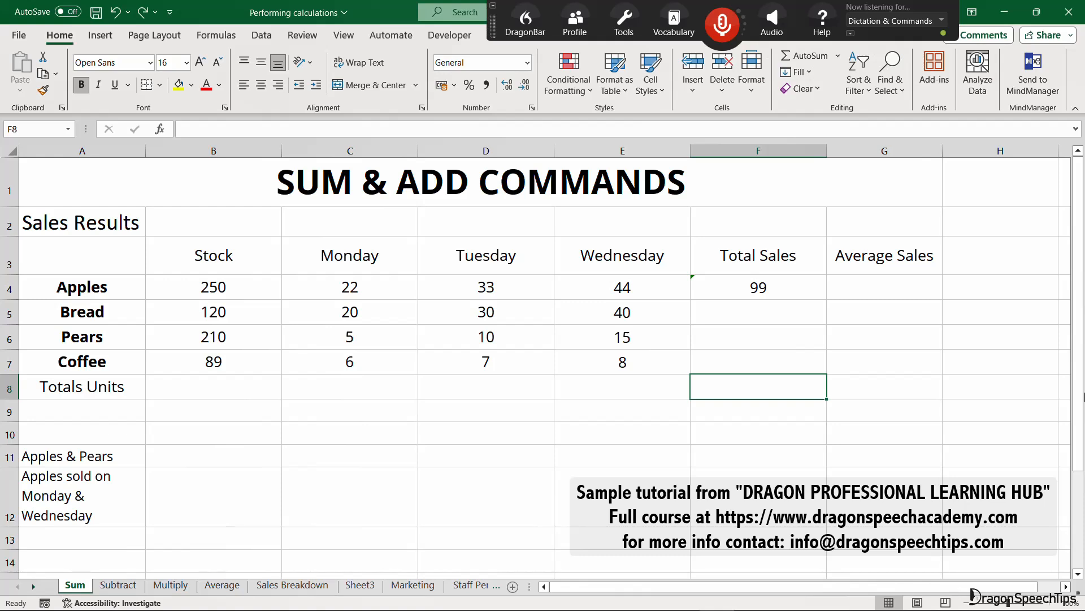
key("KP_Add")
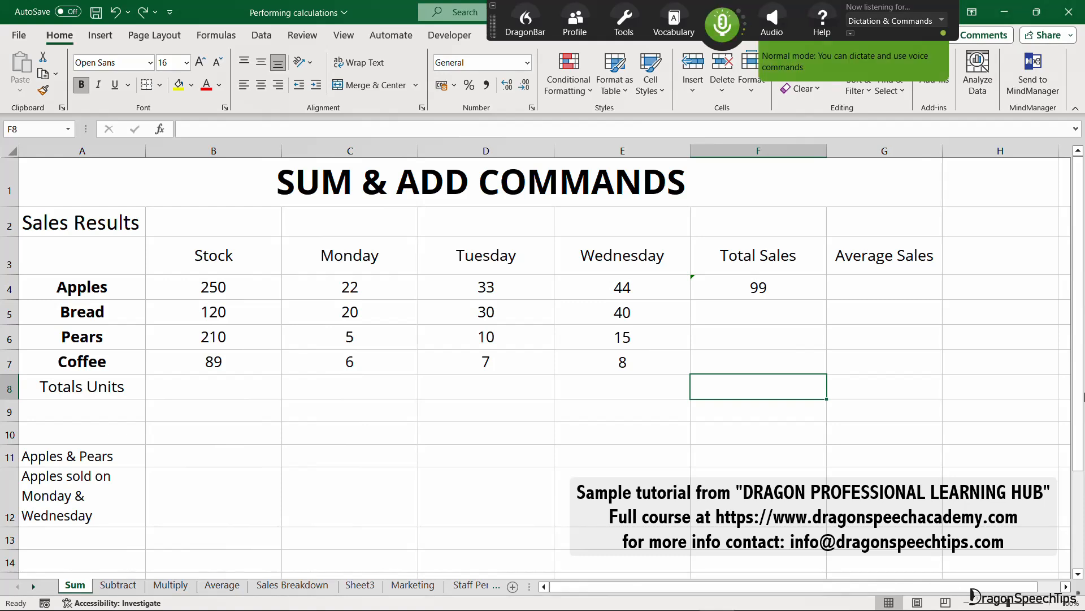
type("=SUM(C4:E7)")
key("Return")
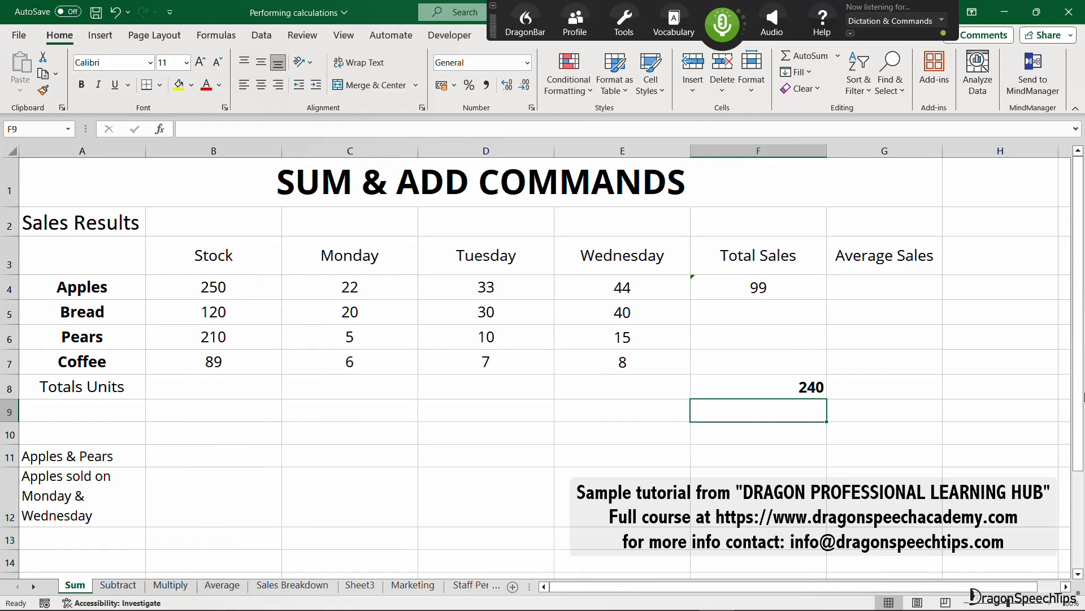
Total the Monday column of all products in C8 with AutoSum.
key("Up")
key("Left")
key("Left")
key("Left")
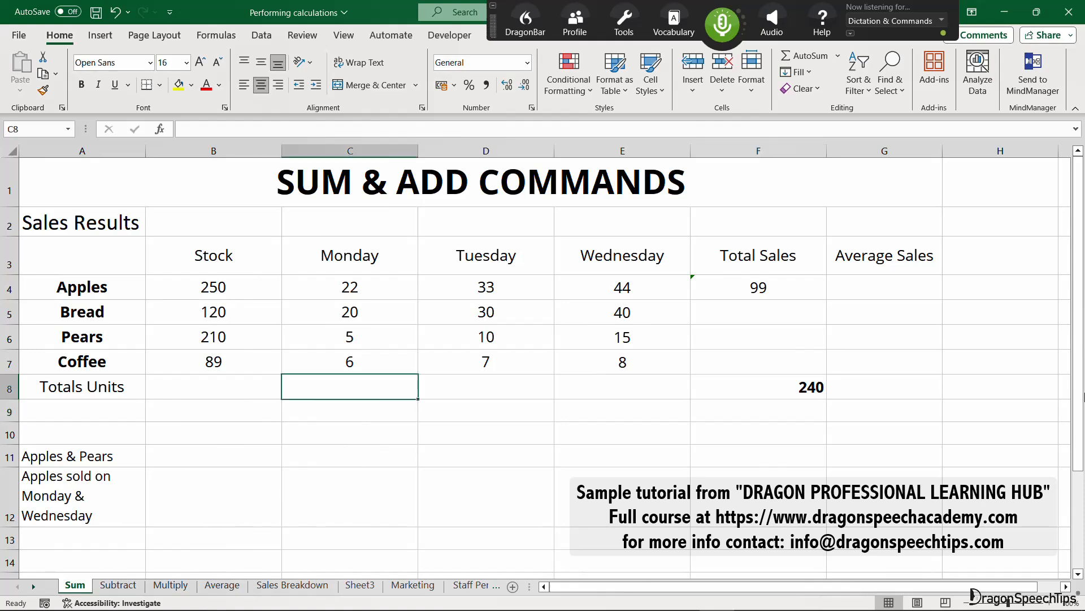
key("KP_Add")
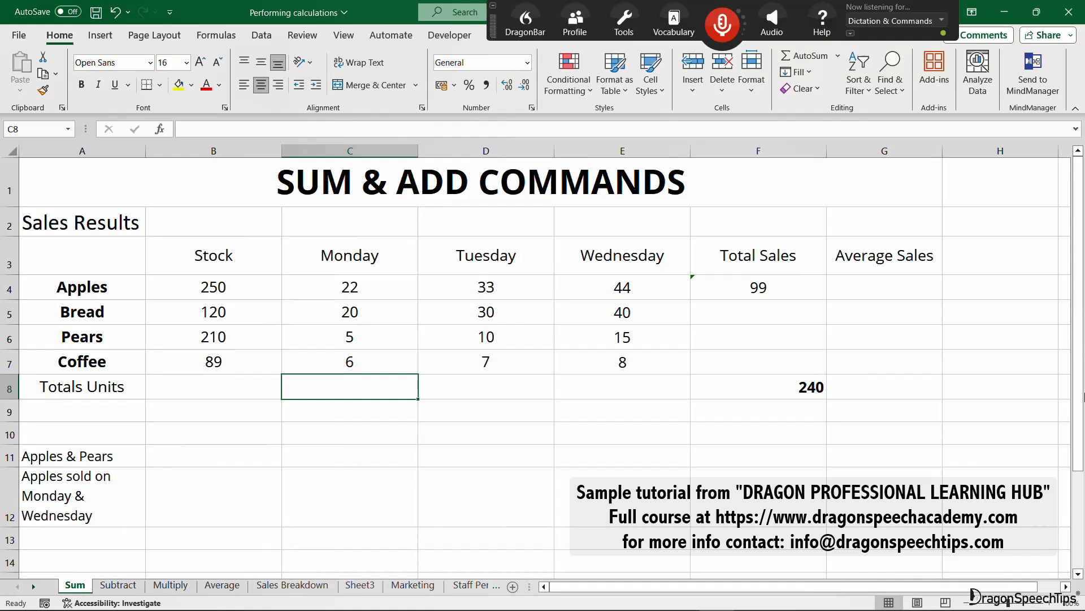
key("KP_Add")
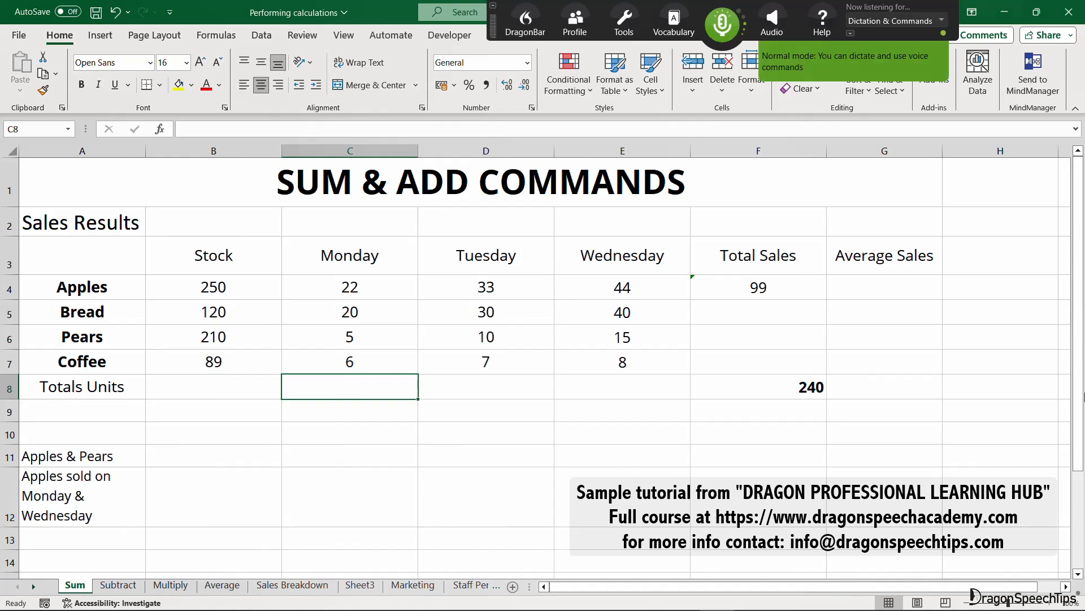
key("alt+equal")
key("Return")
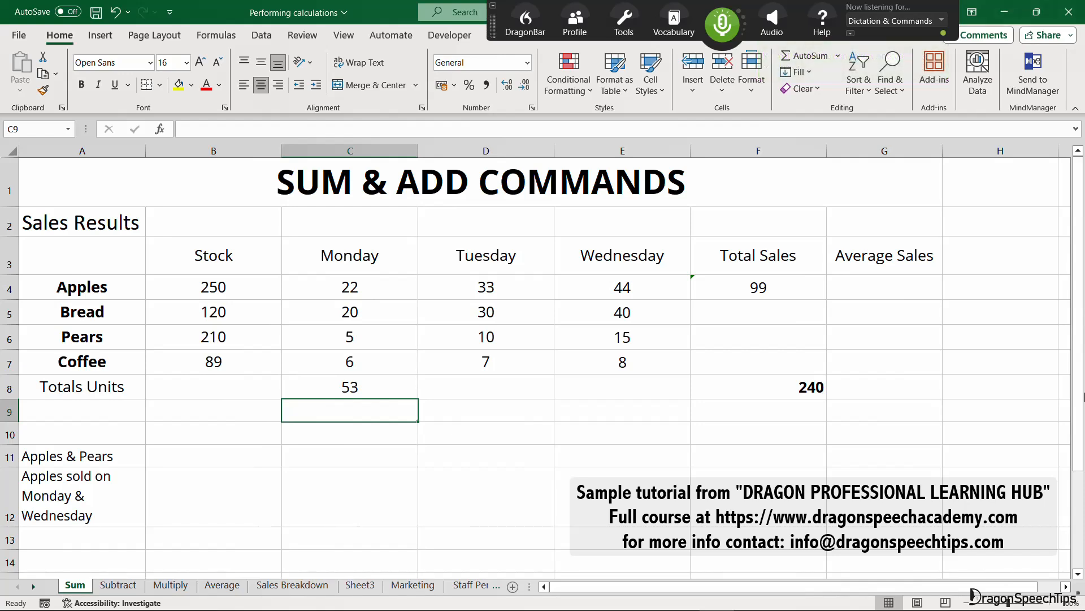
Sum the Tuesday sales of Pears and Coffee in D8 of the Totals Units row.
key("Up")
key("Right")
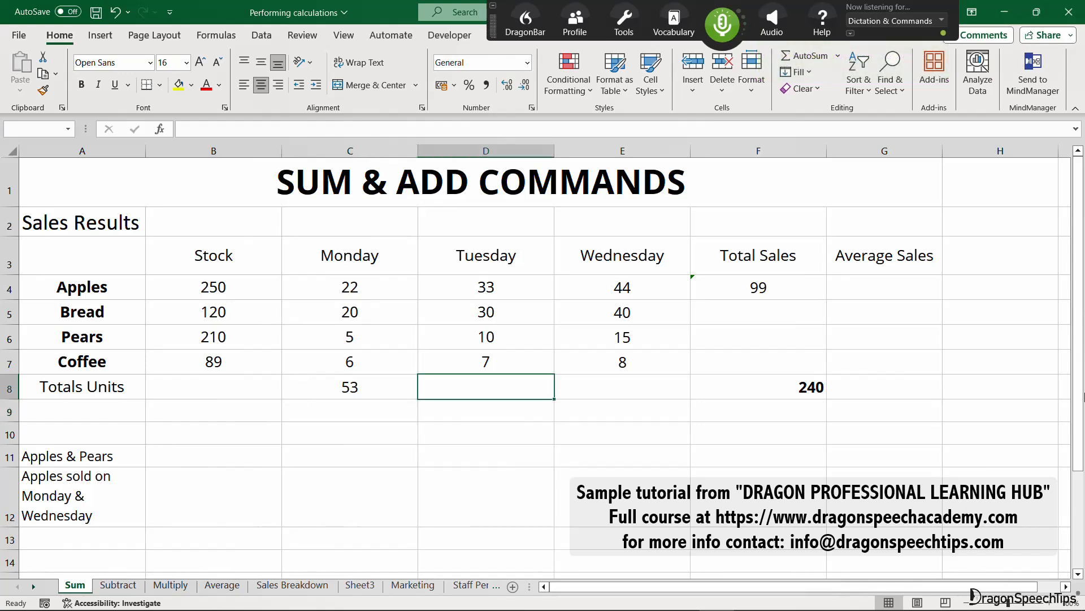
key("KP_Add")
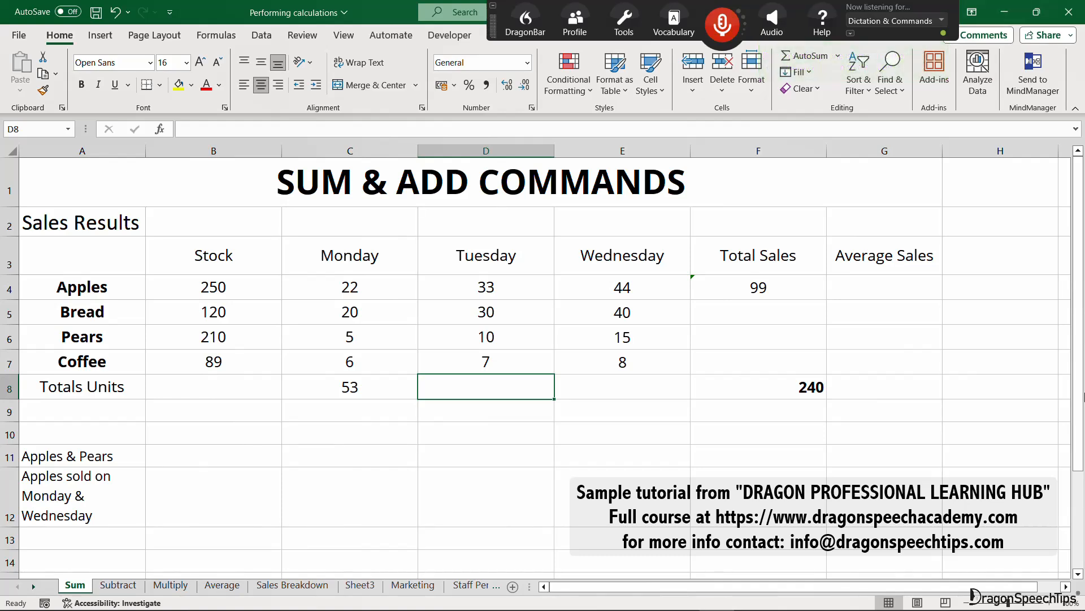
key("KP_Add")
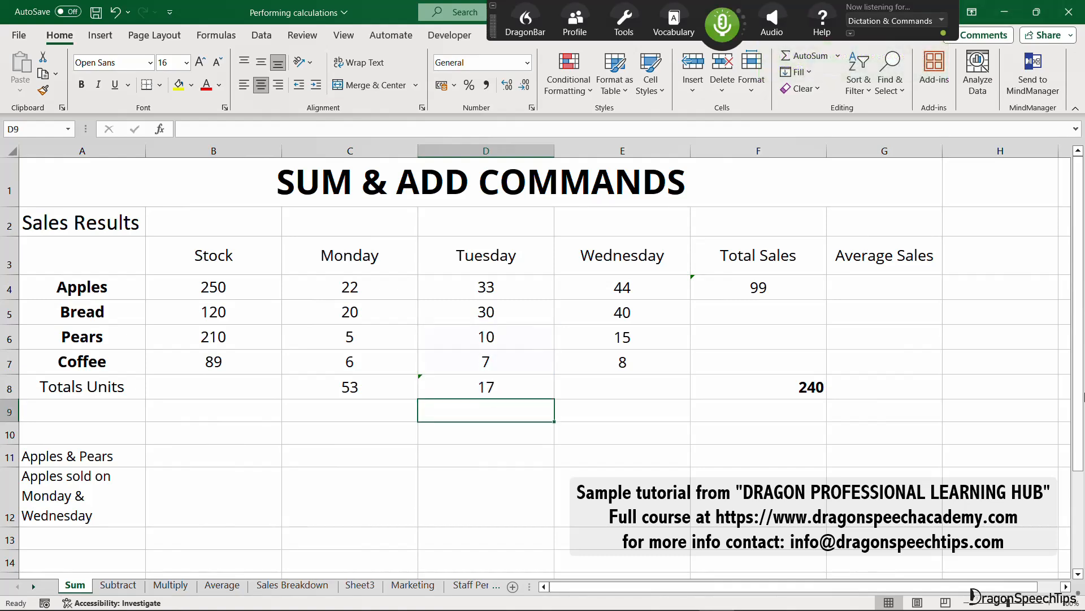
key("KP_Add")
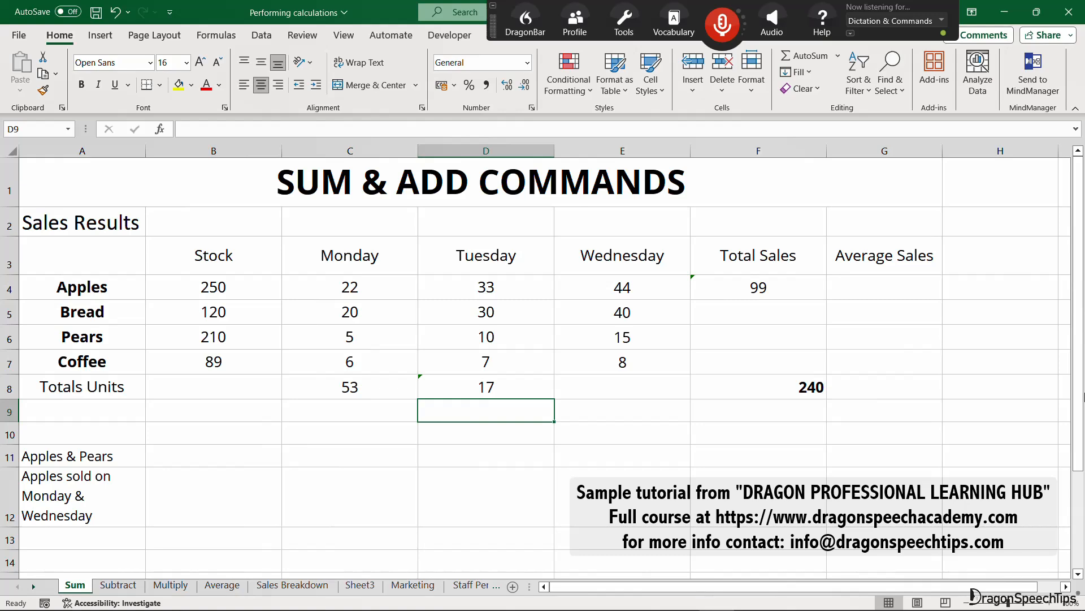
Add the Apples and Pears stock in B11, and the Apples sold on Monday and Wednesday in B12 with =C4+E4.
key("KP_Add")
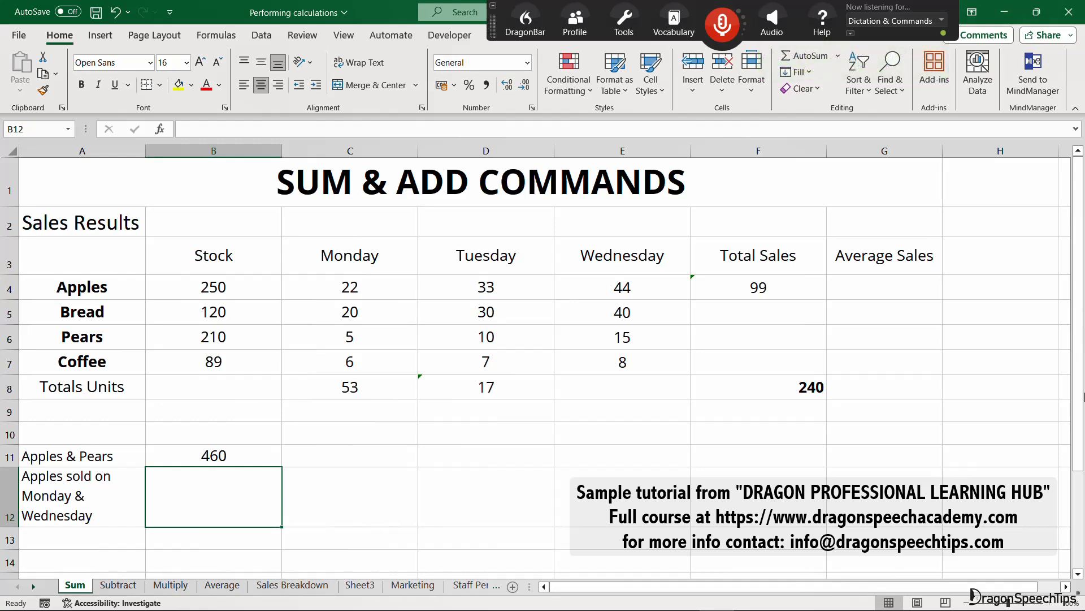
key("KP_Add")
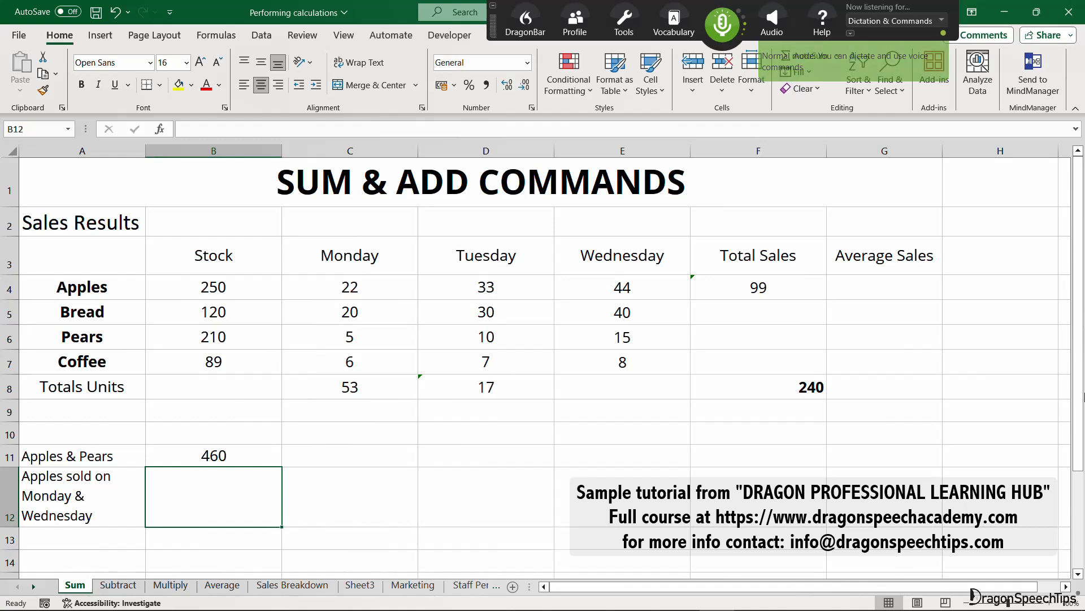
type("=C4+E4")
key("Return")
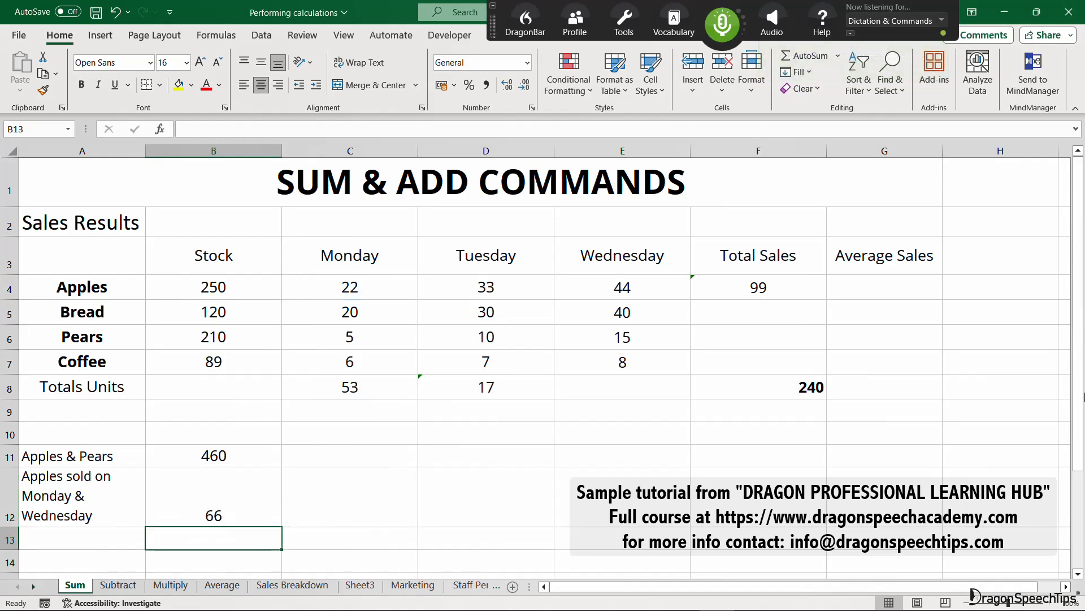
On the Subtract sheet, calculate the Apples profit in E4 with =C4-B4.
key("KP_Add")
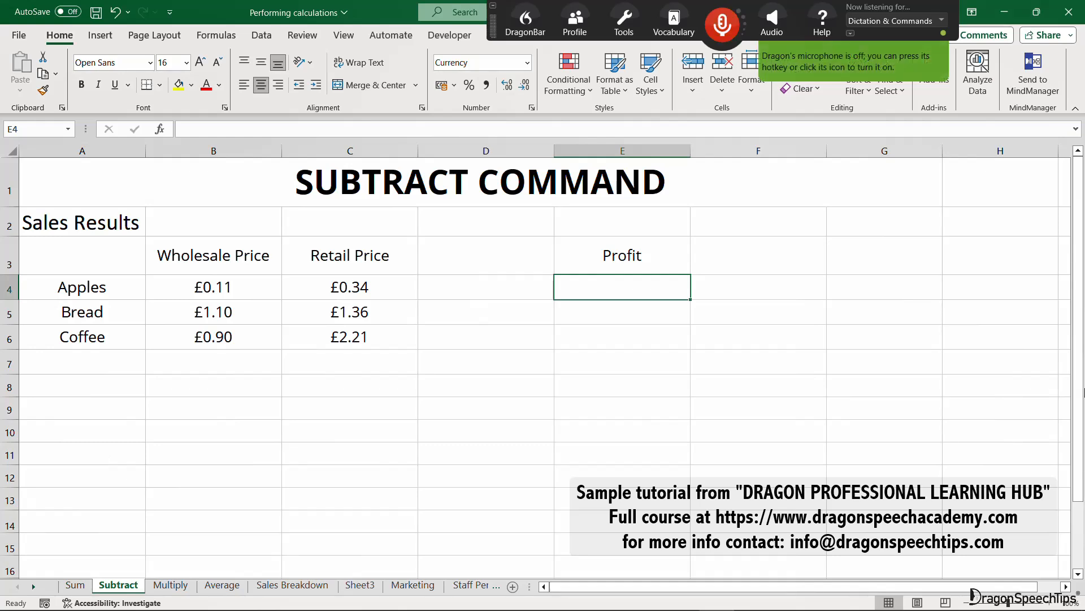
key("KP_Add")
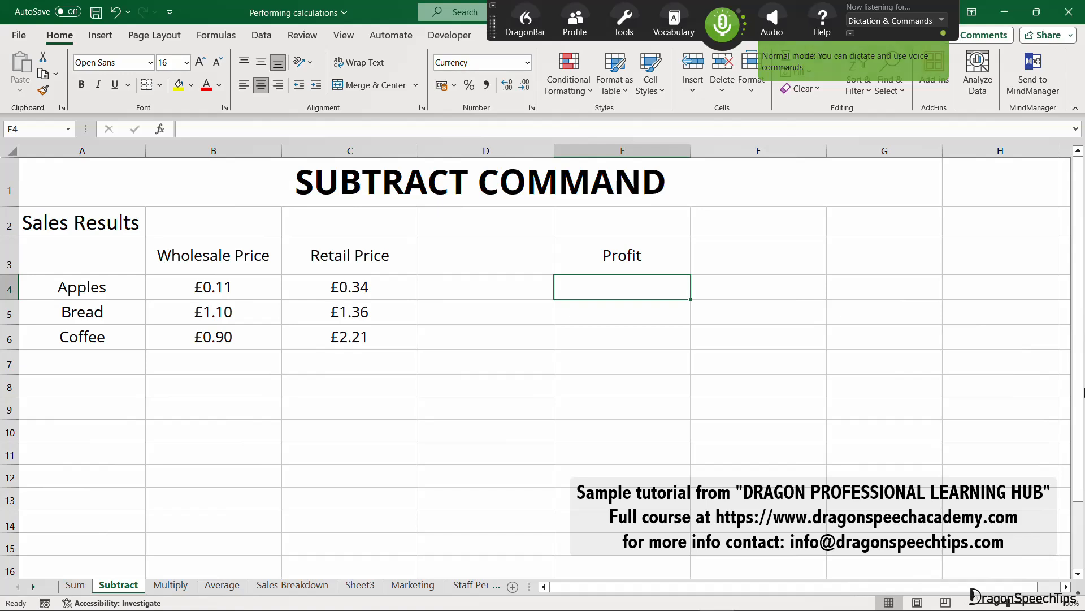
type("=C4-B4")
key("Return")
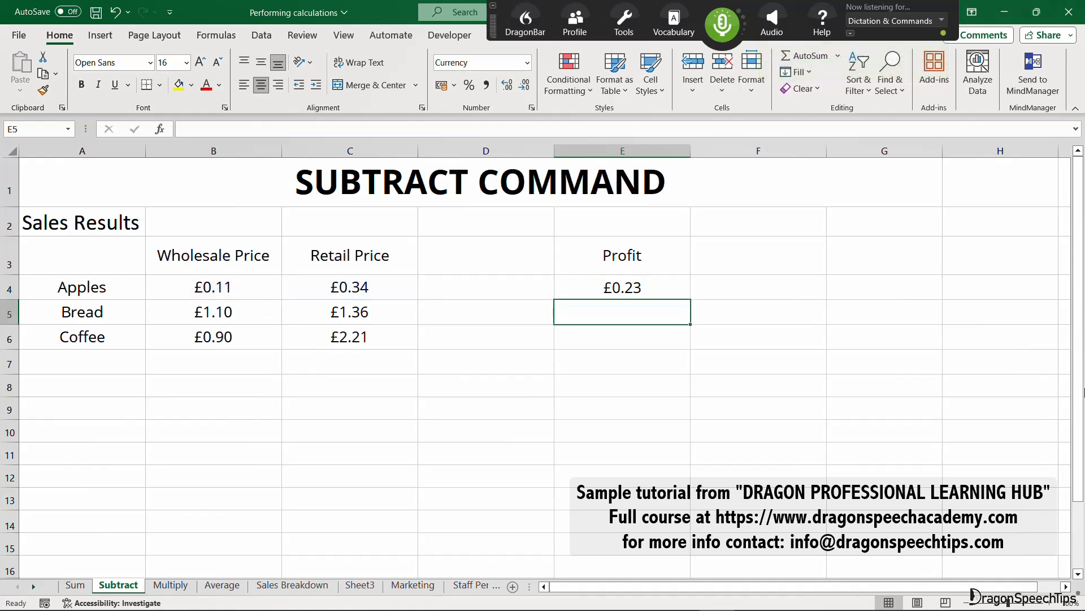
Calculate the Coffee profit in E6 with =C6-B6, leaving the Bread profit cell empty.
key("KP_Add")
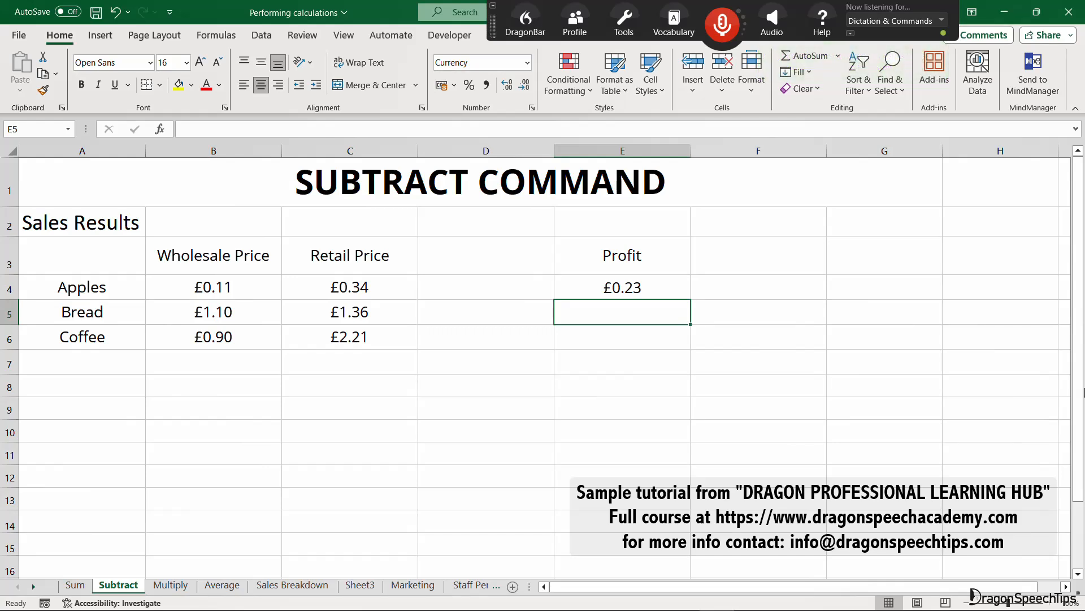
key("KP_Add")
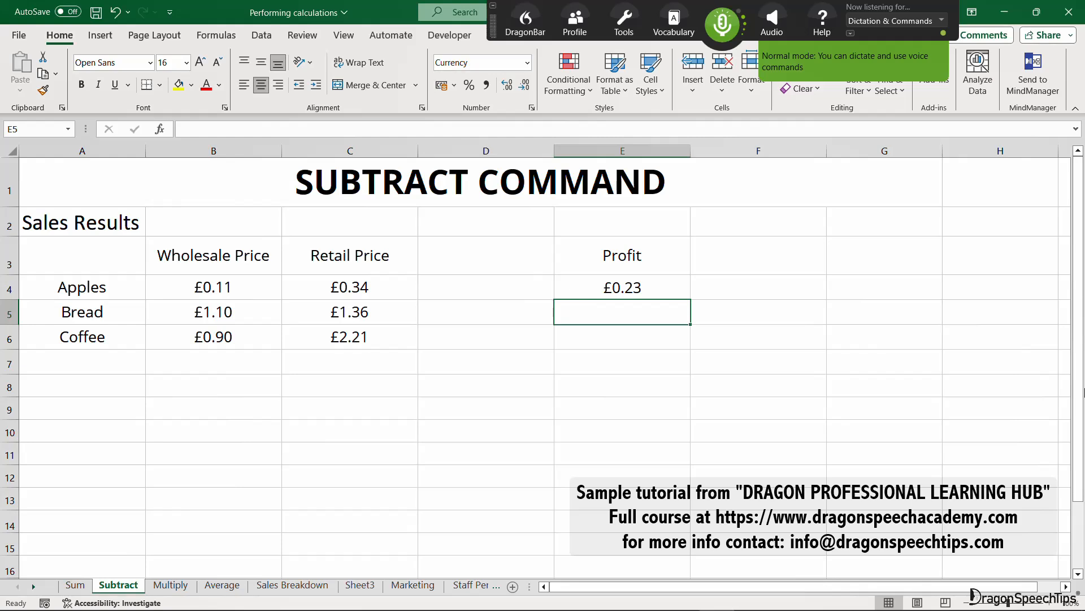
key("Down")
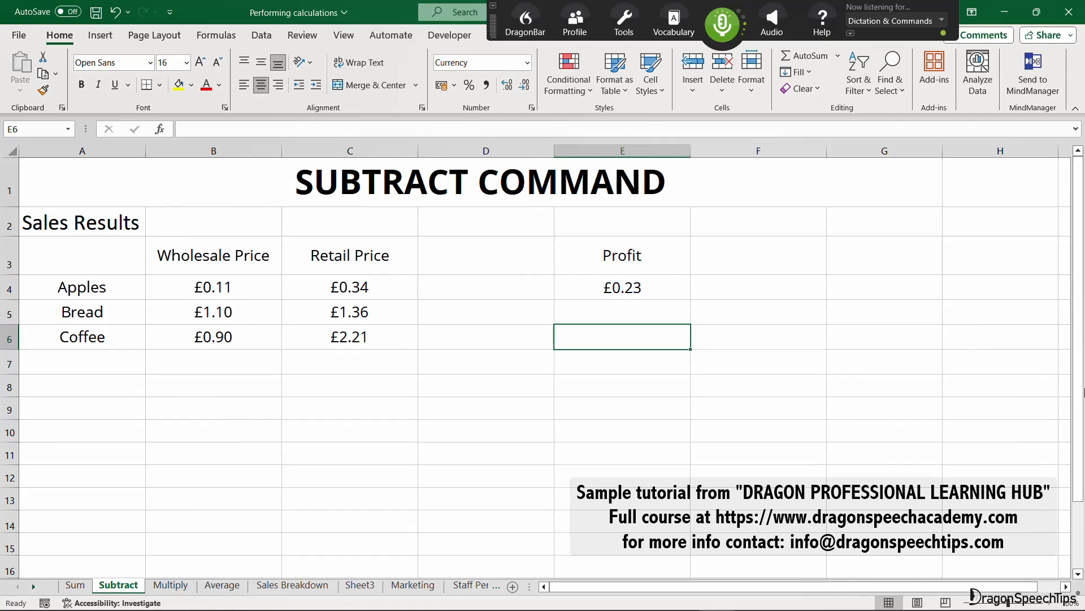
type("=C6-B6")
key("Return")
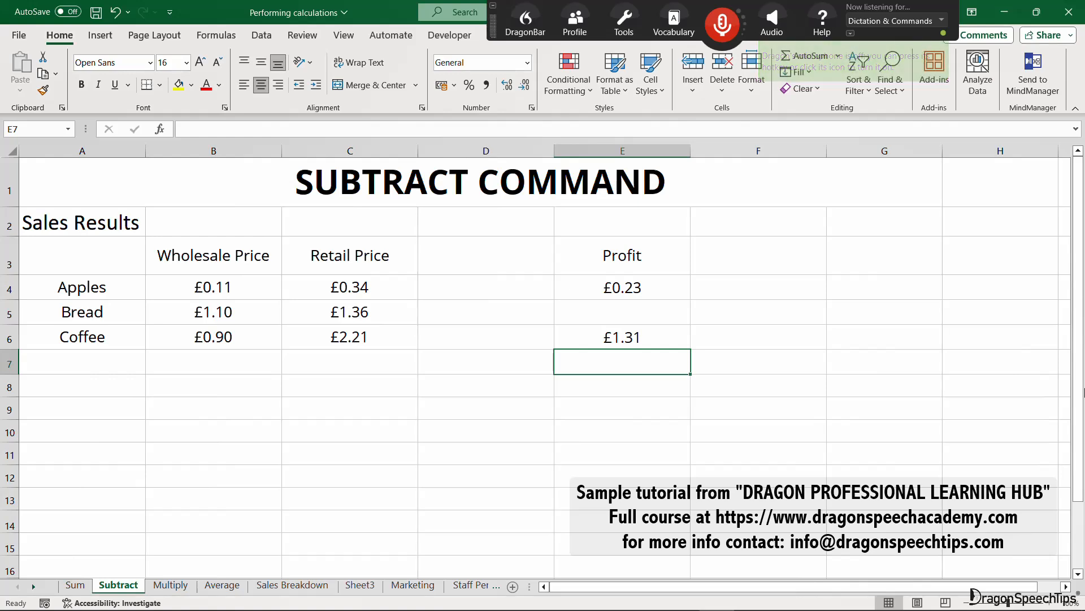
On the Multiply sheet, calculate the Apples revenue in E4 with =B4*C4.
key("KP_Add")
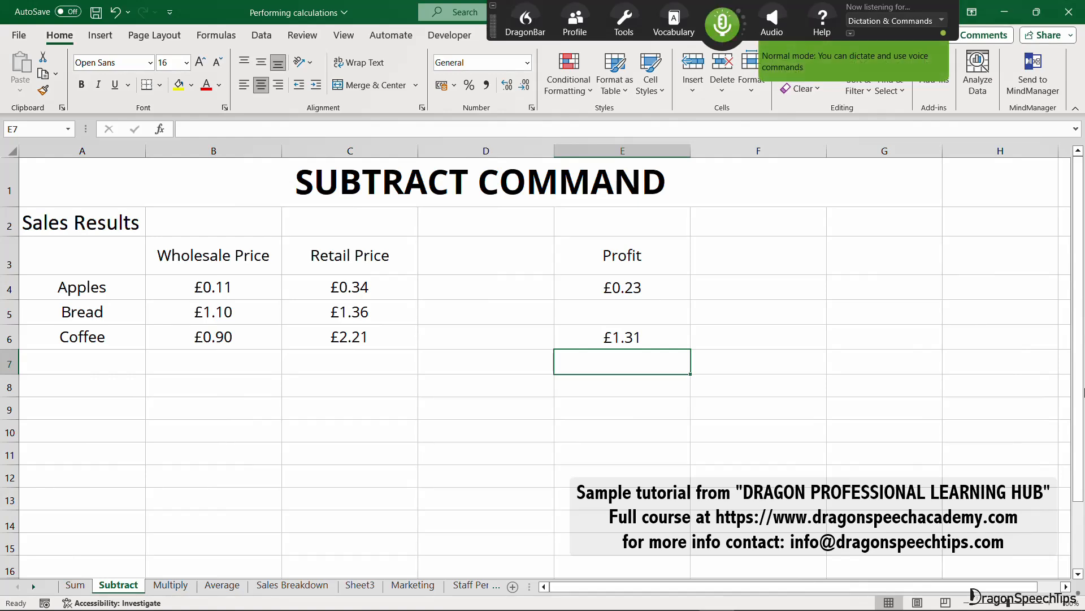
key("Up")
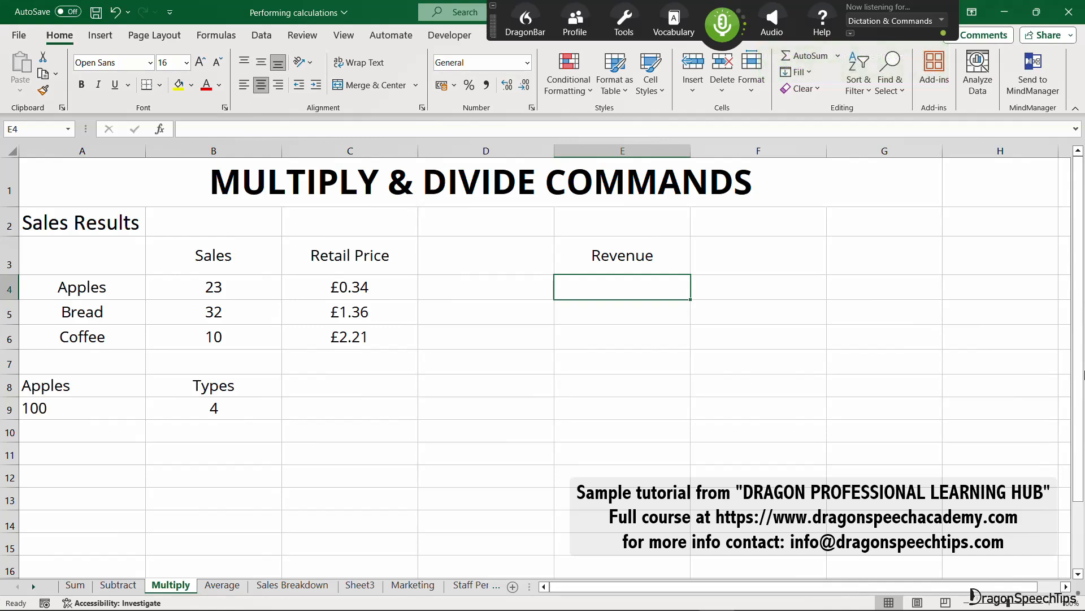
type("=B4*C4")
key("Return")
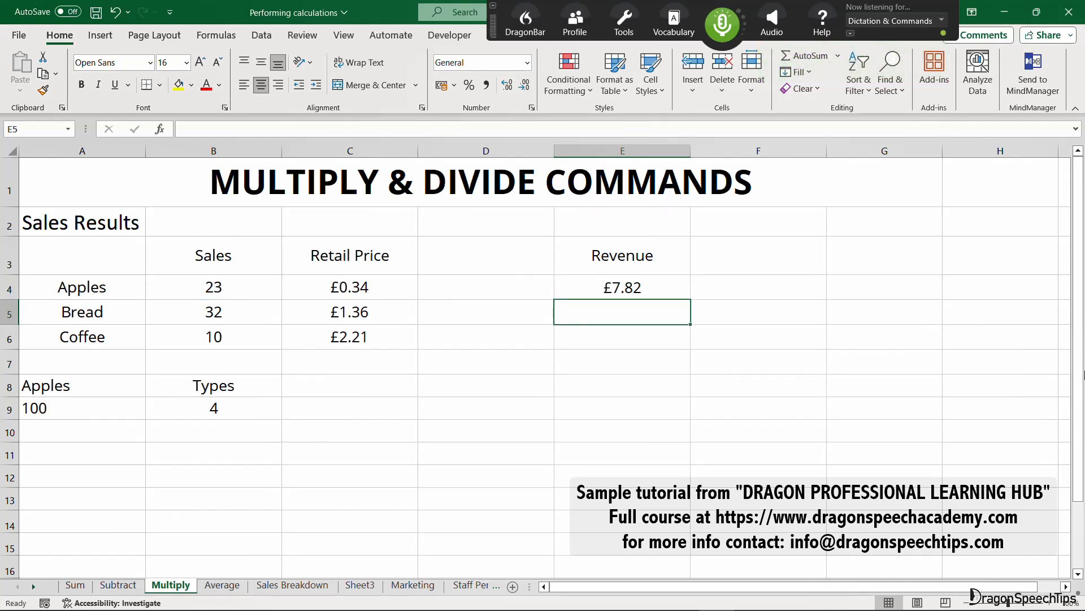
key("KP_Add")
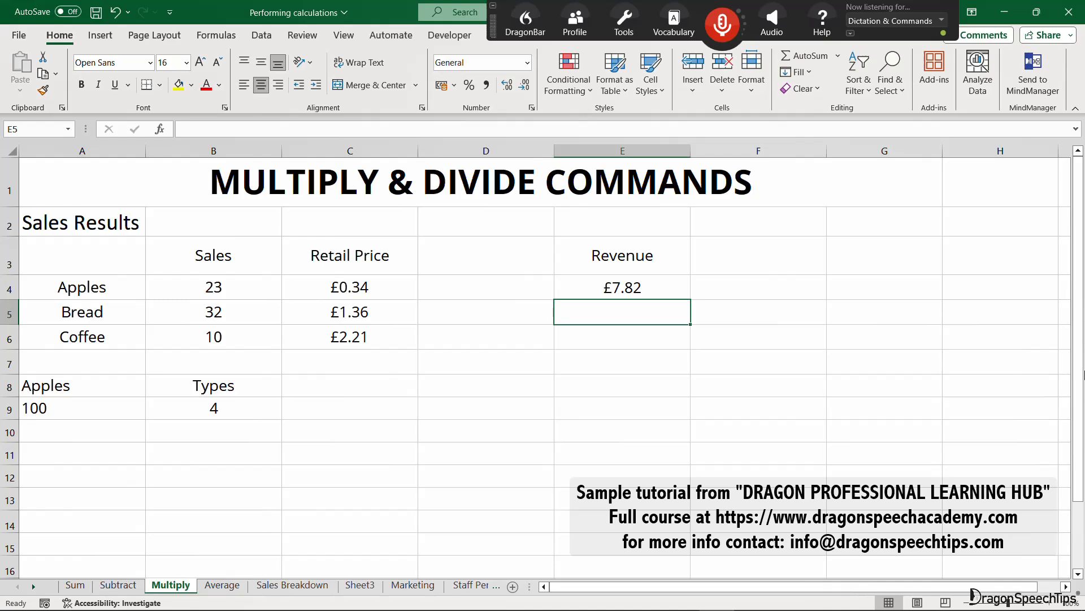
key("KP_Add")
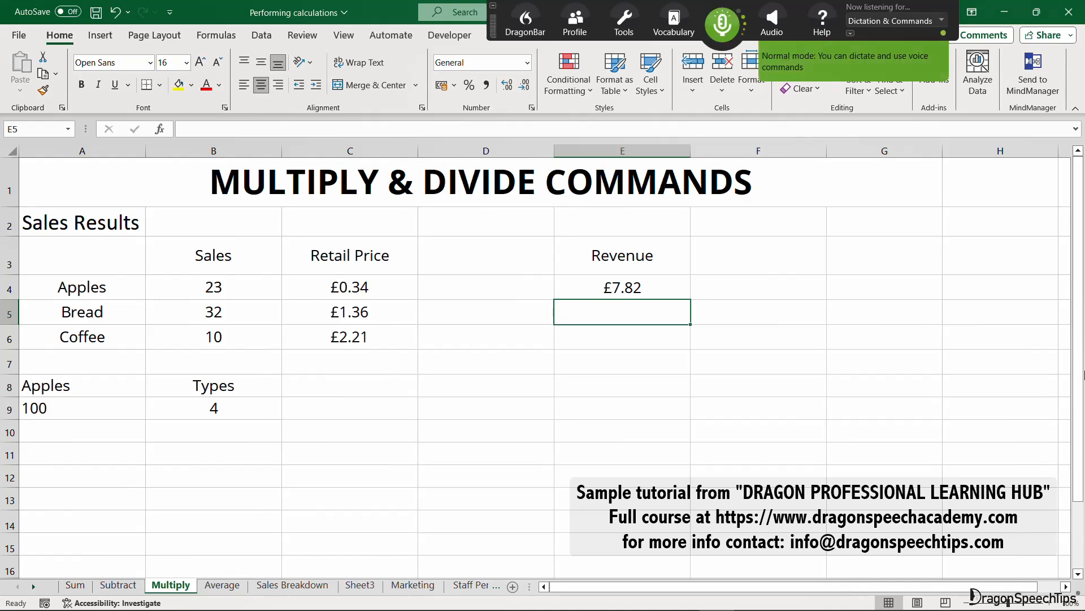
On the Multiply sheet, multiply the Apples quantity in A9 by 20 in F3 with =A9*20 and check the formula.
key("Up")
key("Up")
key("Right")
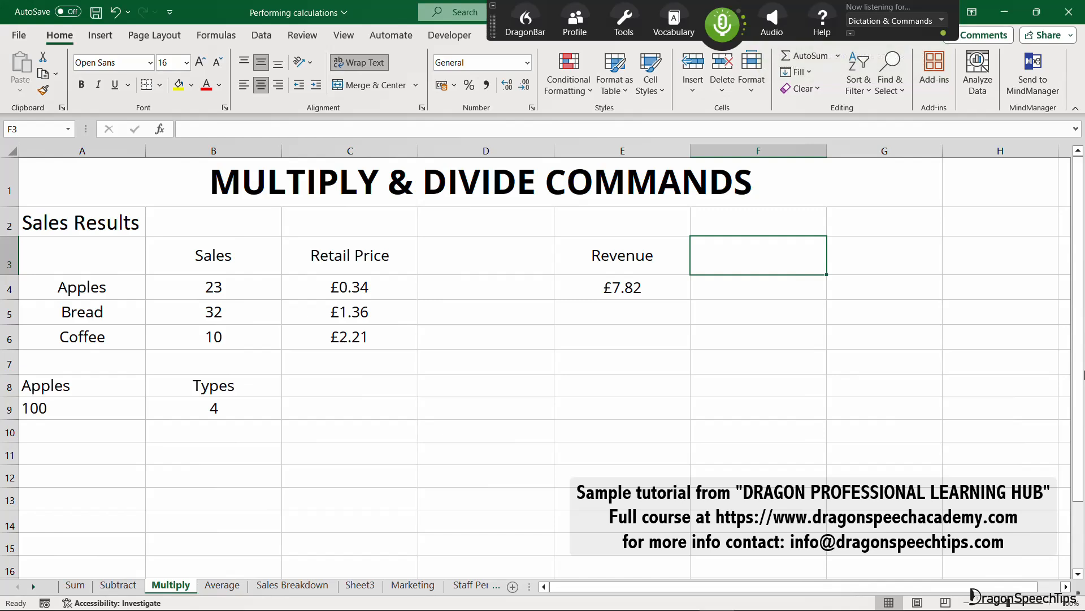
type("2000")
key("Return")
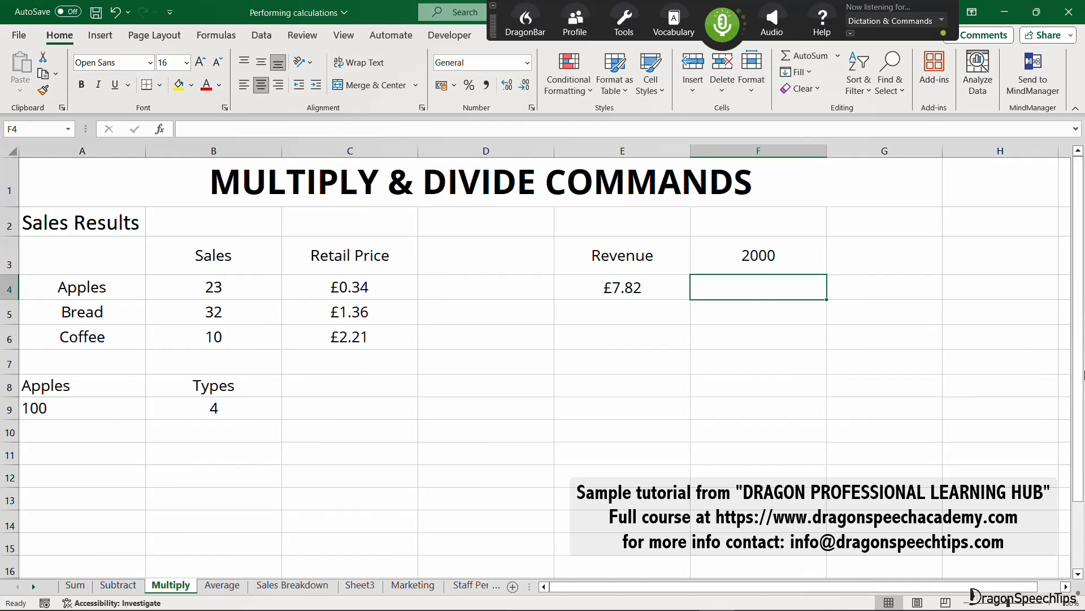
key("KP_Add")
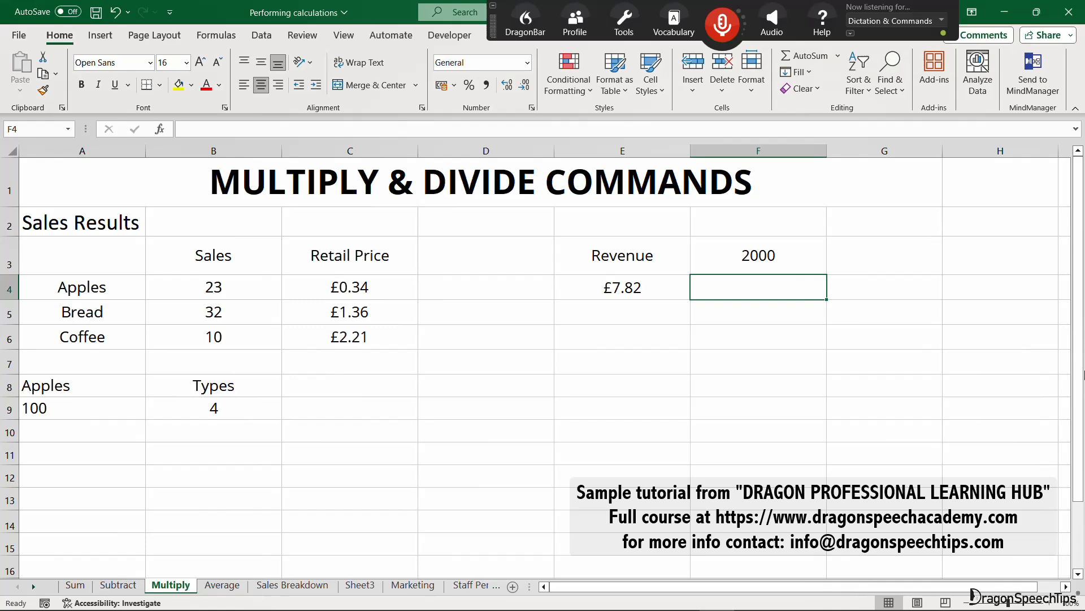
key("KP_Add")
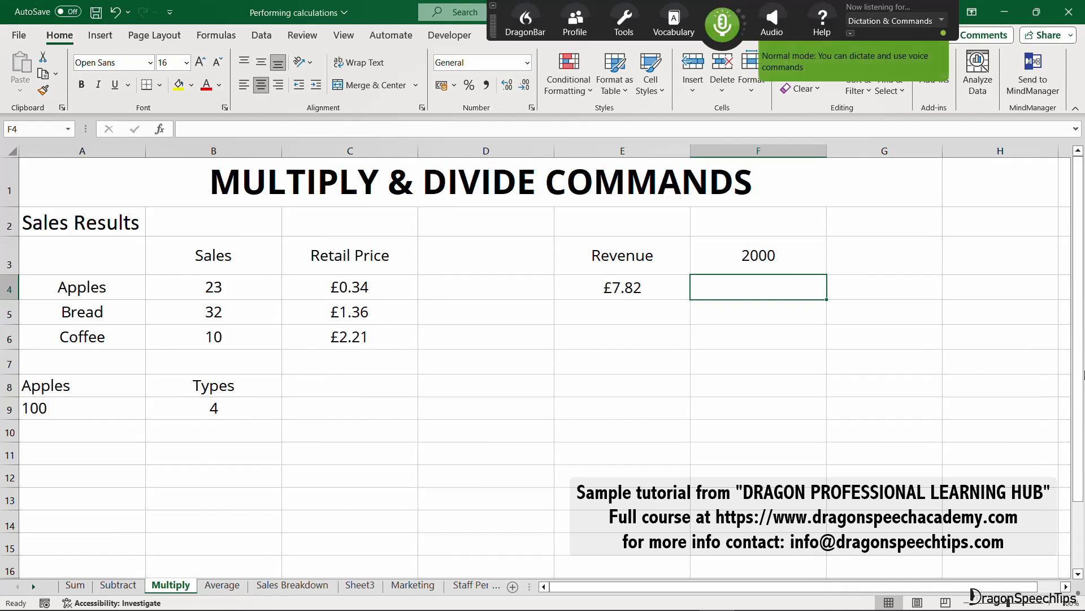
key("Up")
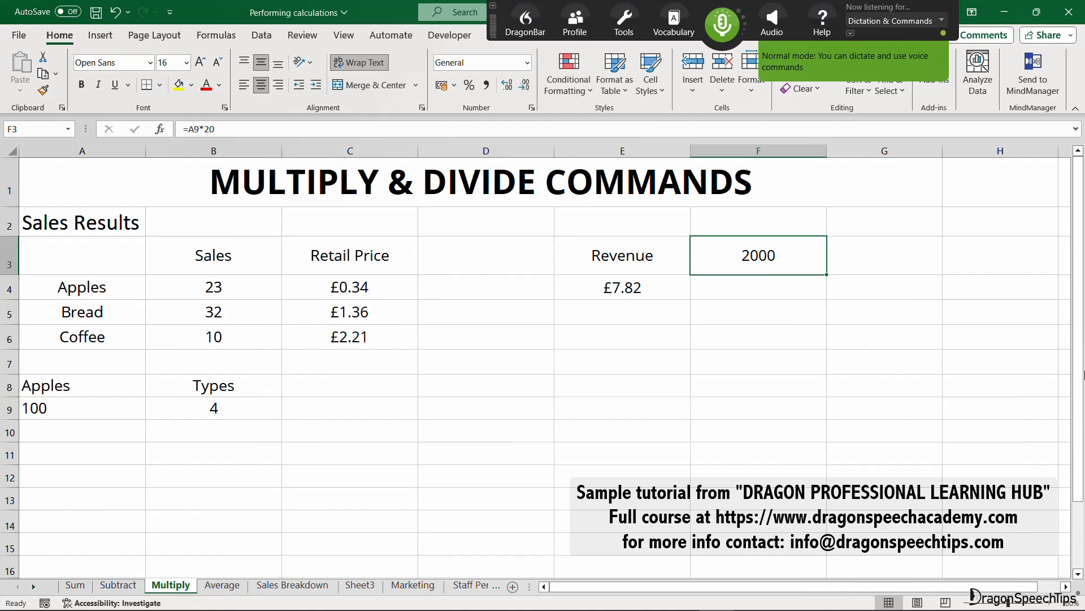
key("KP_Add")
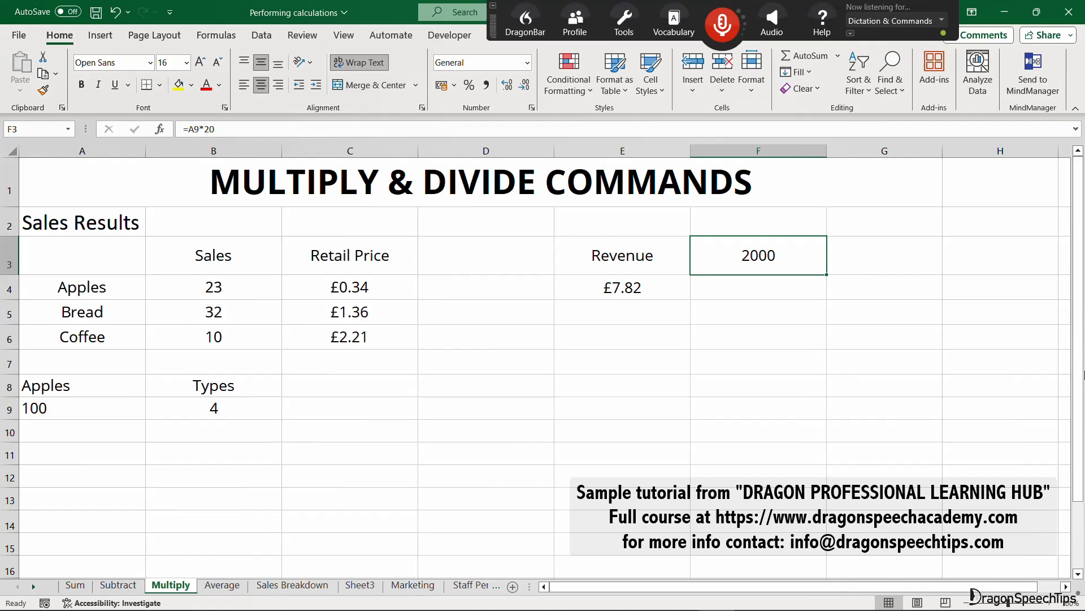
Divide the Apples quantity in A9 by the Types value in B9 in C9, and enter a division evaluating to 5 in C10.
key("KP_Add")
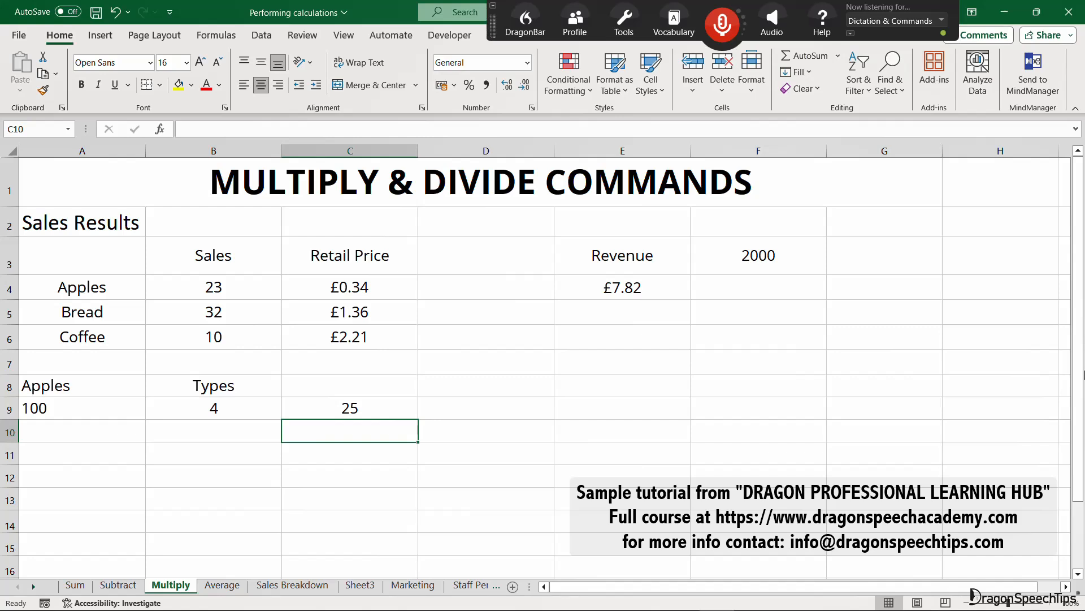
key("KP_Add")
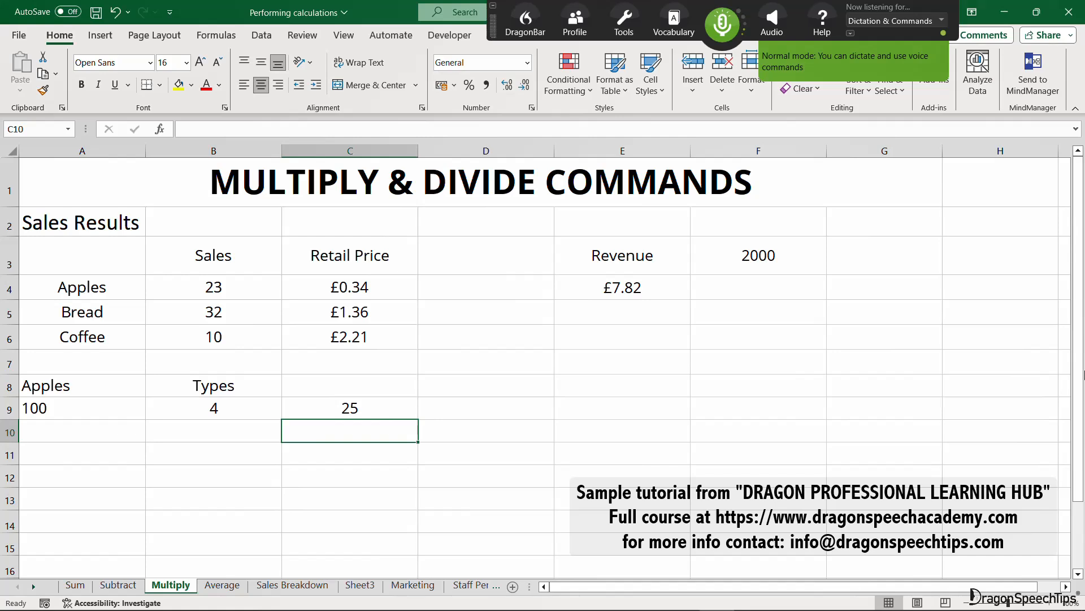
type("5")
key("Return")
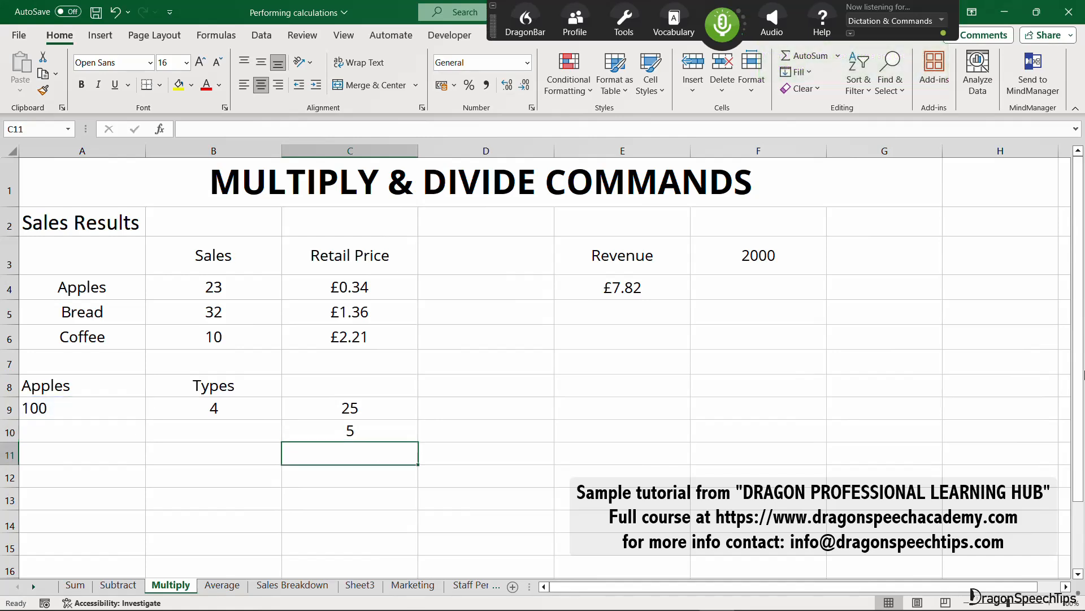
On the Average sheet, calculate the Apples average in E4 and enter an AVERAGE formula evaluating to 35 in E5.
key("KP_Add")
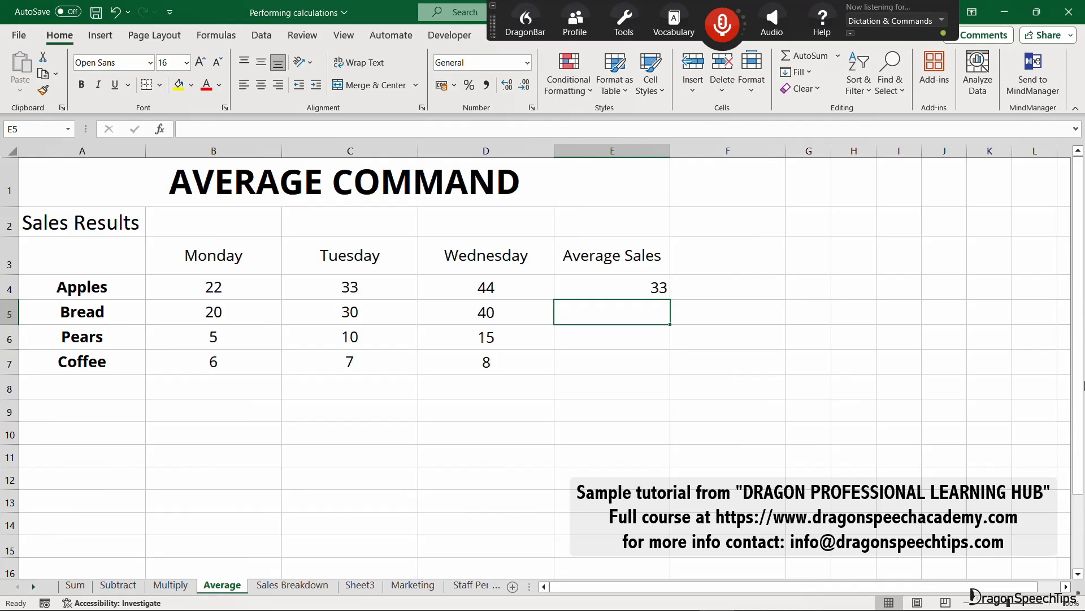
key("KP_Add")
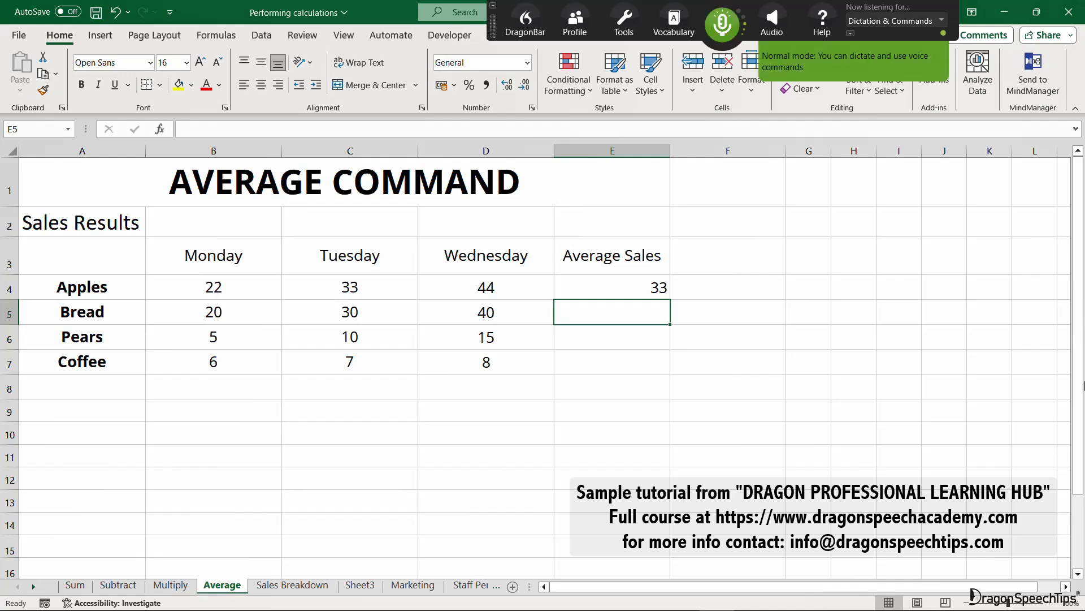
type("=Average(B4:D4")
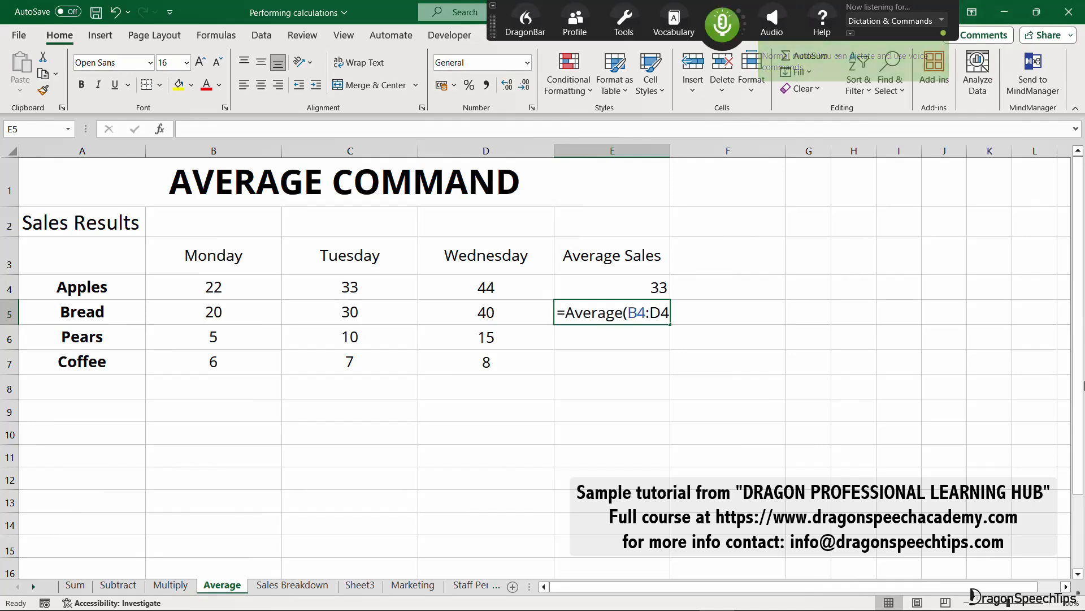
key("Return")
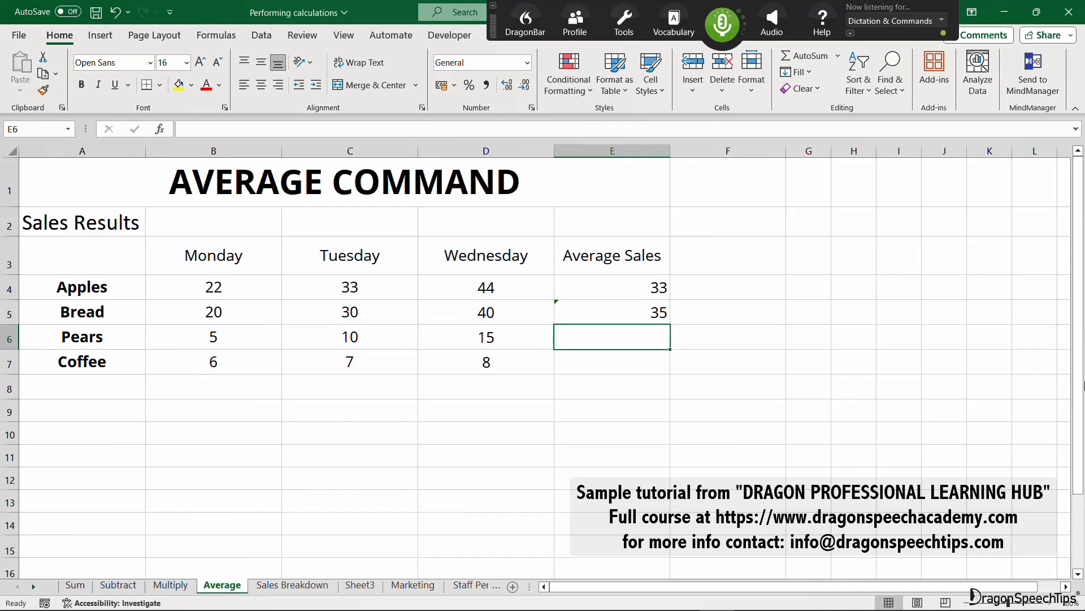
key("KP_Add")
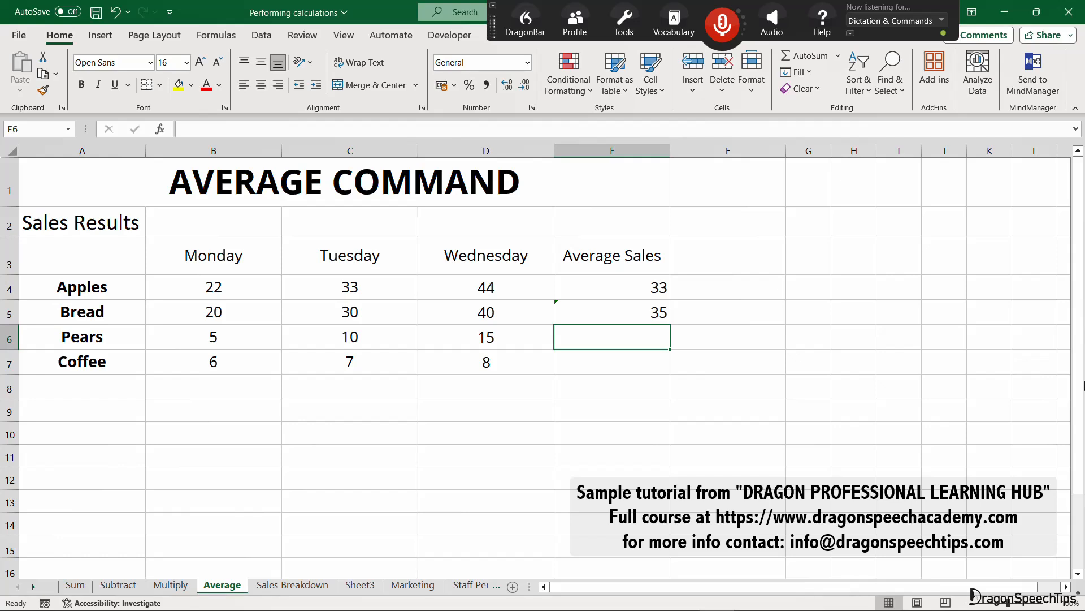
Calculate an average of the sales figures evaluating to 20 in E8, leaving the Pears and Coffee average cells empty.
key("KP_Add")
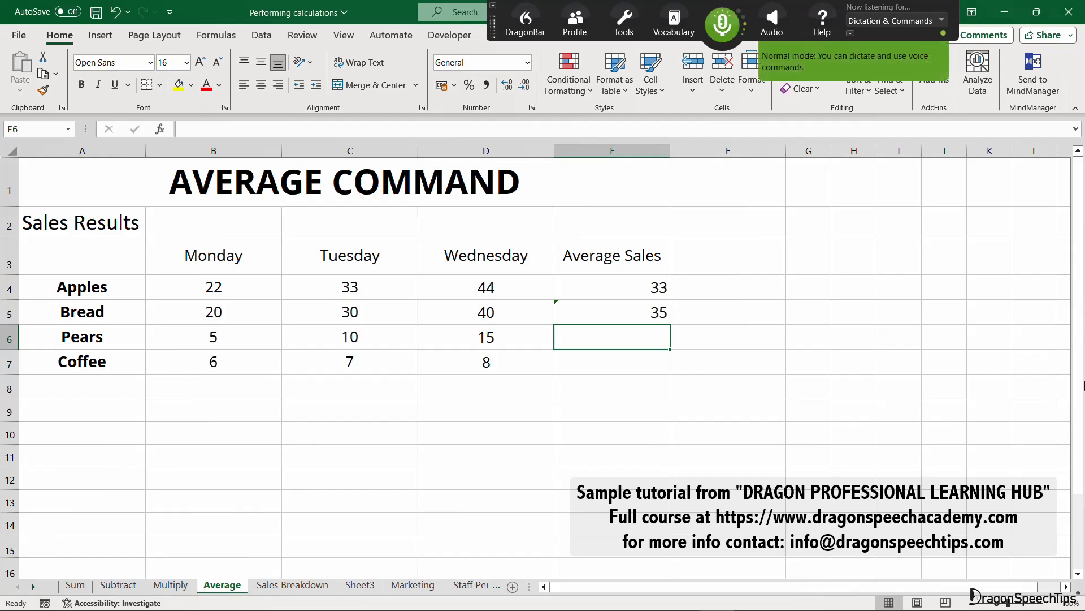
key("Down")
key("Down")
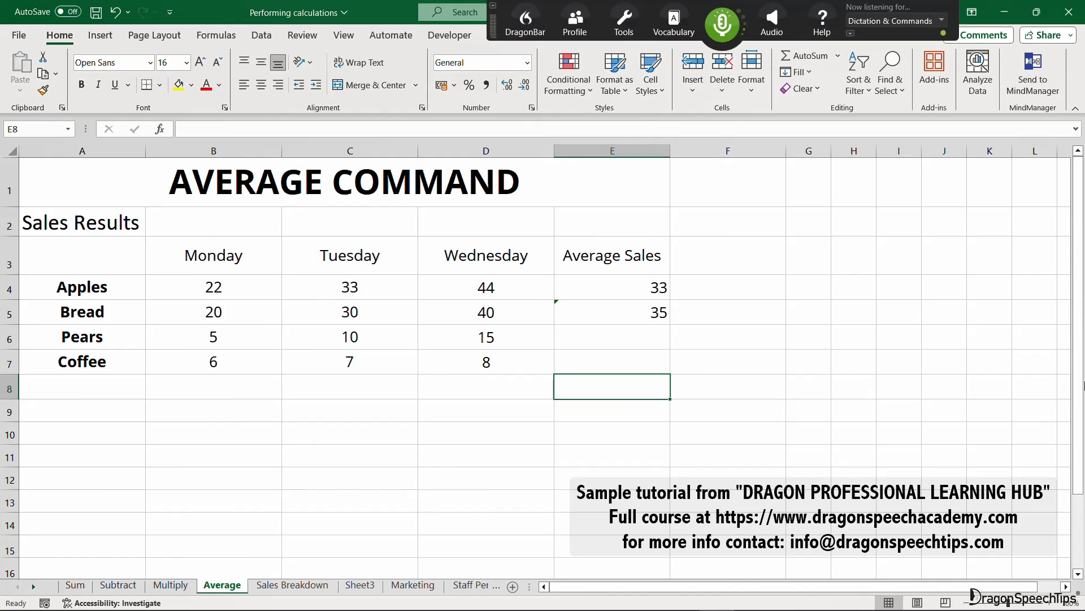
type("20")
key("Return")
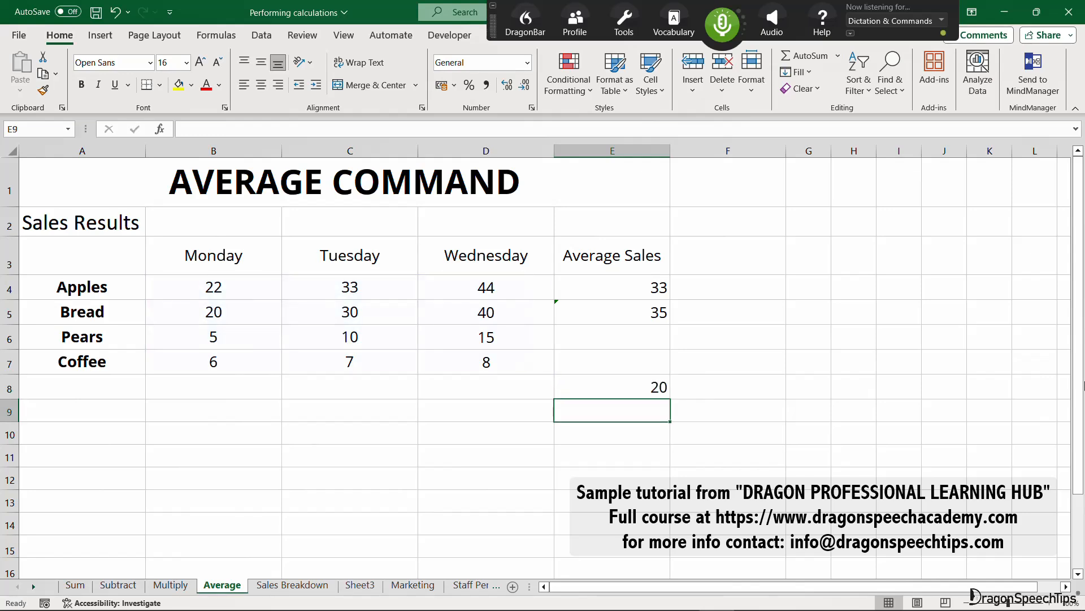
key("KP_Add")
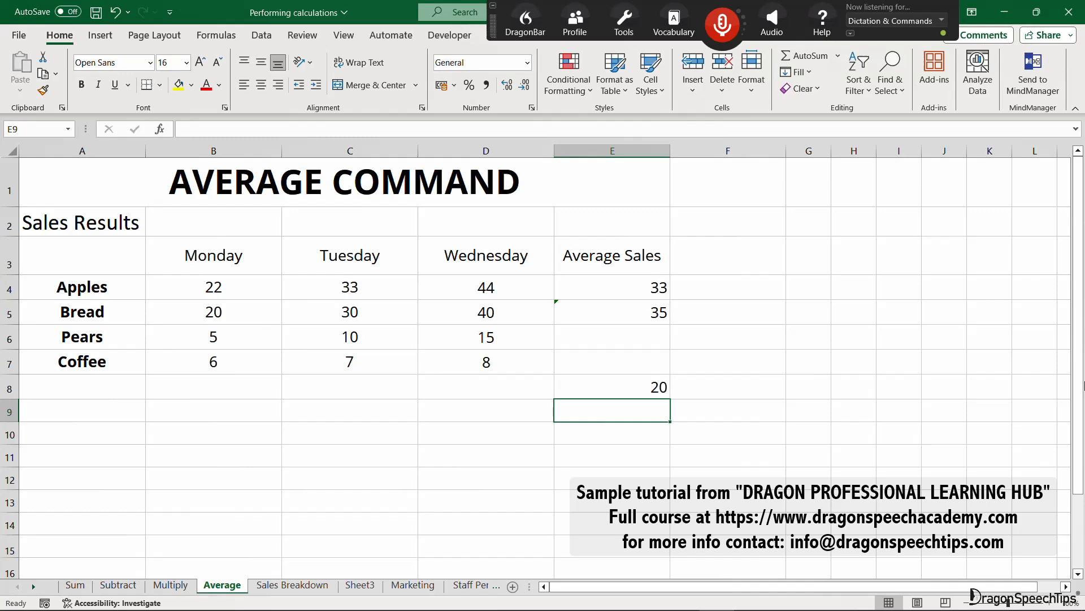
key("KP_Add")
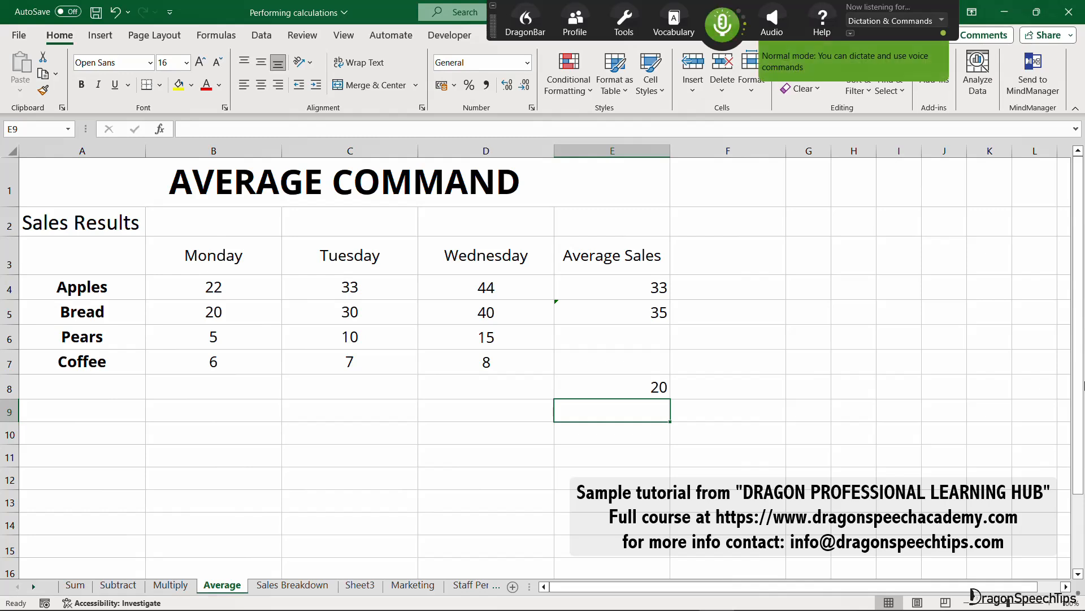